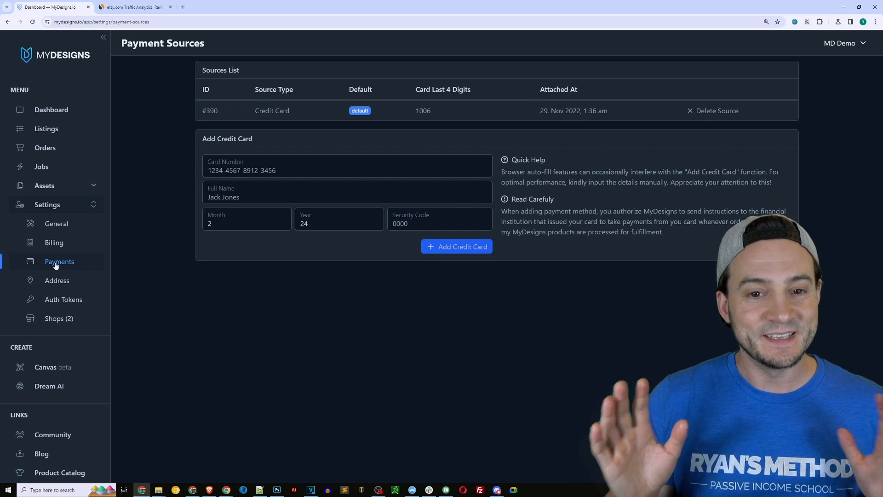
- View the connected shops settings and go to the Listings page
left_click(59, 319)
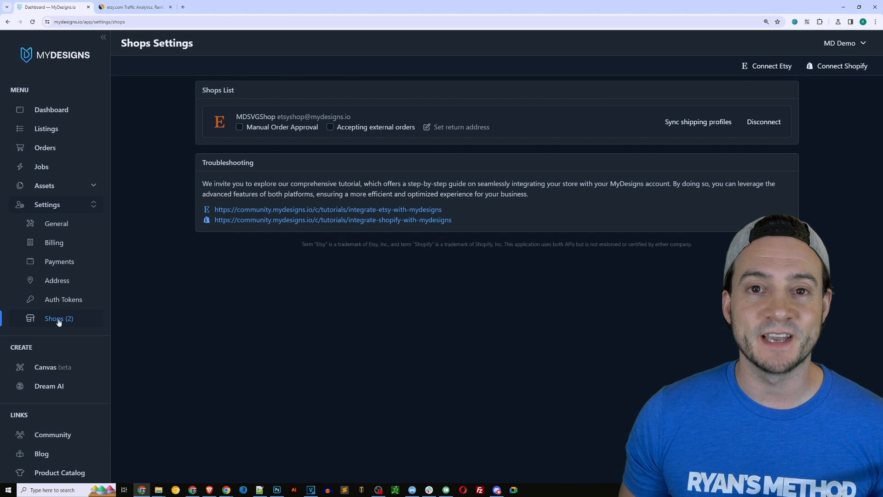
left_click(57, 132)
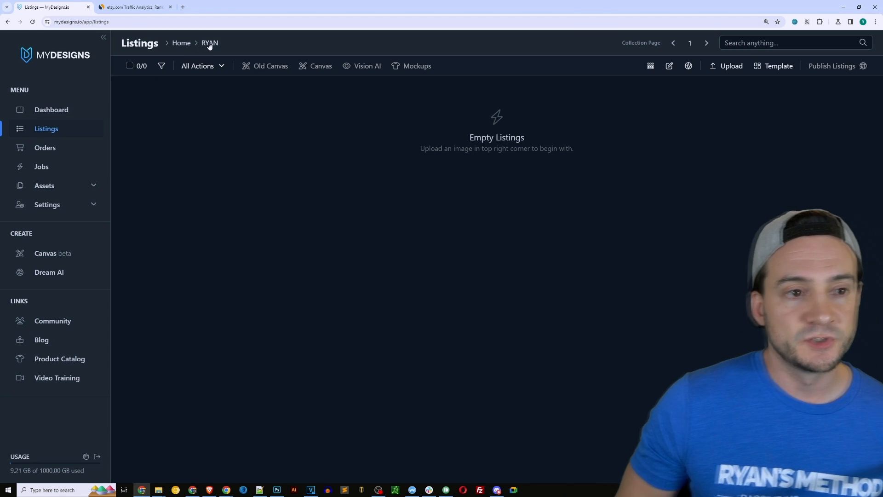
key("Print")
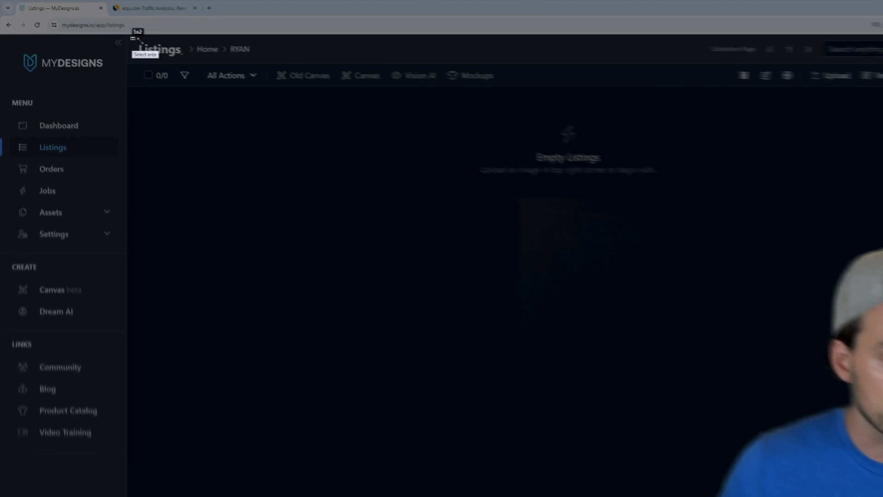
left_click_drag(140, 40, 298, 71)
key("Escape")
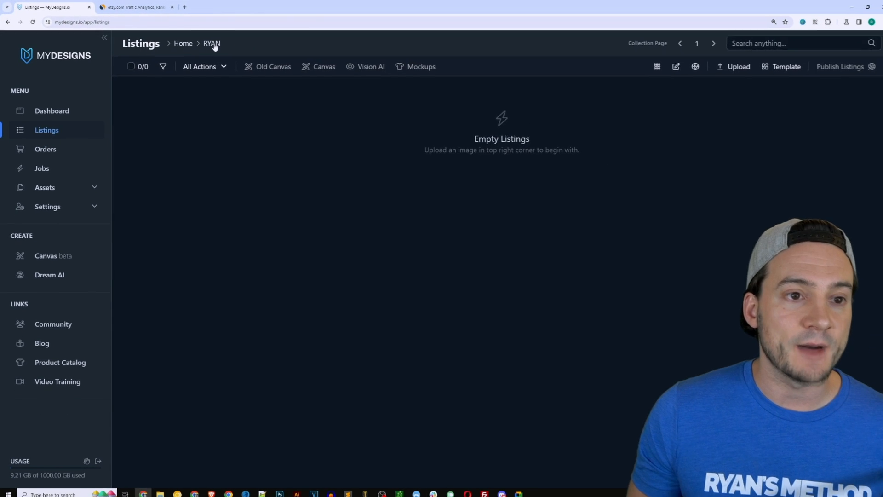
- Add a folder named Tropical to the current collection, based on the saved template Etsy Print on Demand, and open it
left_click(211, 43)
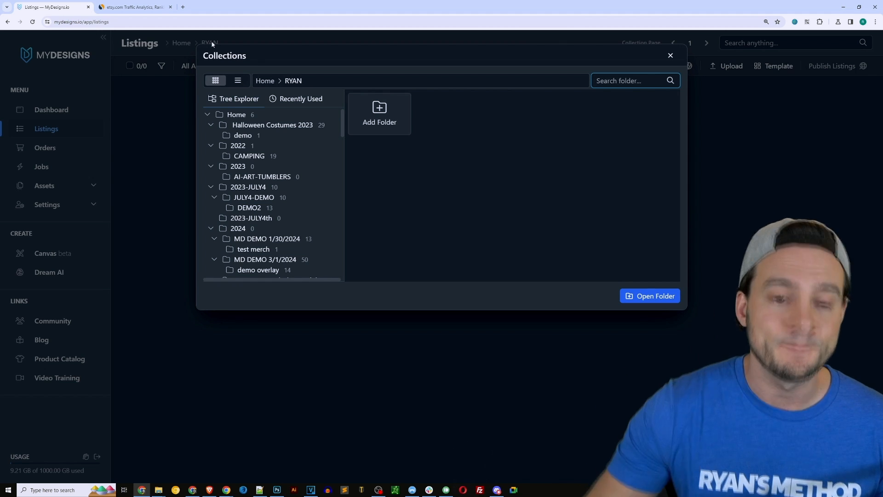
left_click(381, 110)
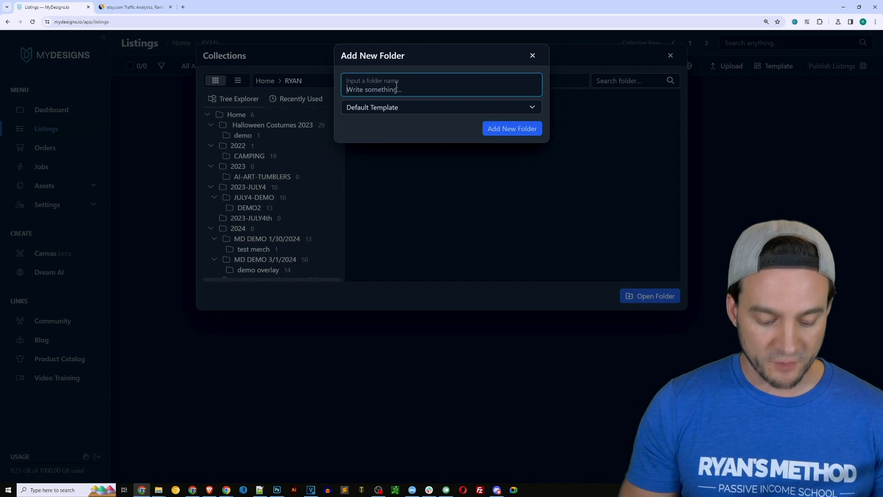
type("Tropical")
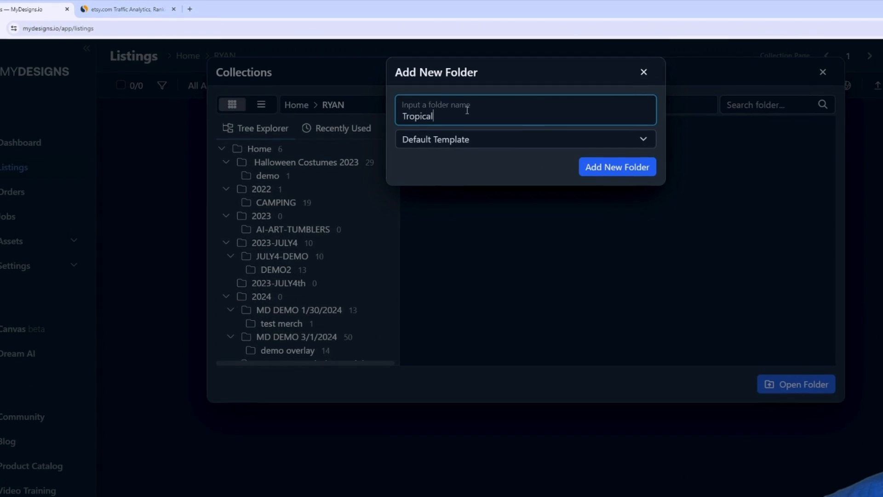
left_click(456, 140)
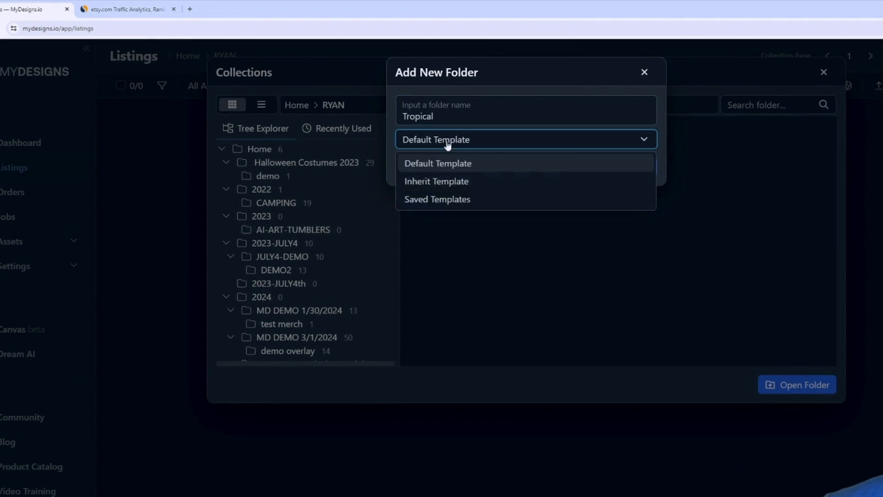
left_click(443, 201)
left_click(469, 161)
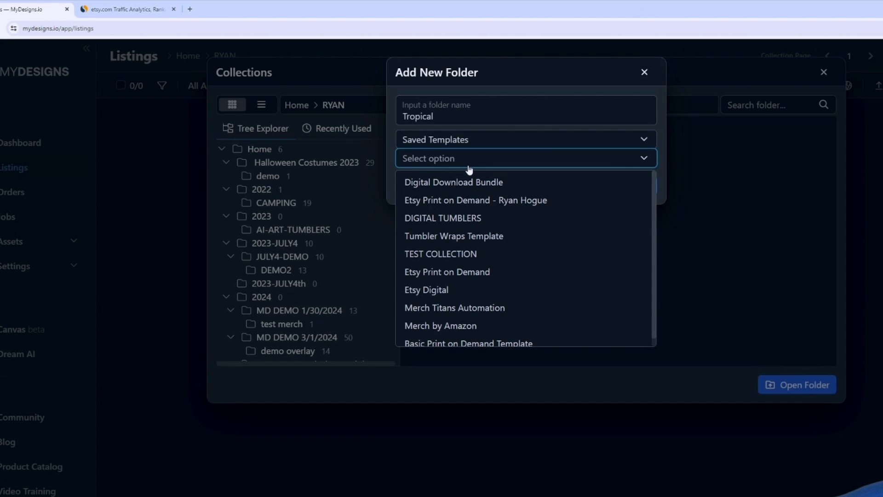
left_click(461, 272)
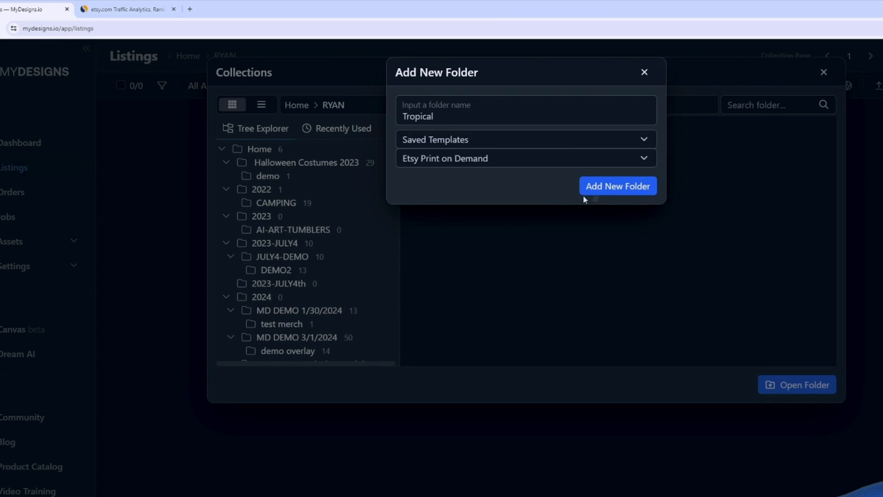
left_click(599, 189)
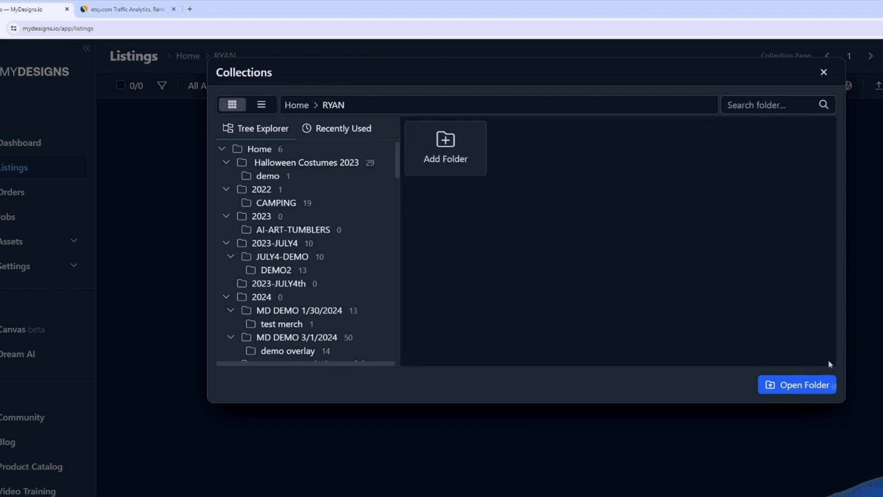
double_click(535, 152)
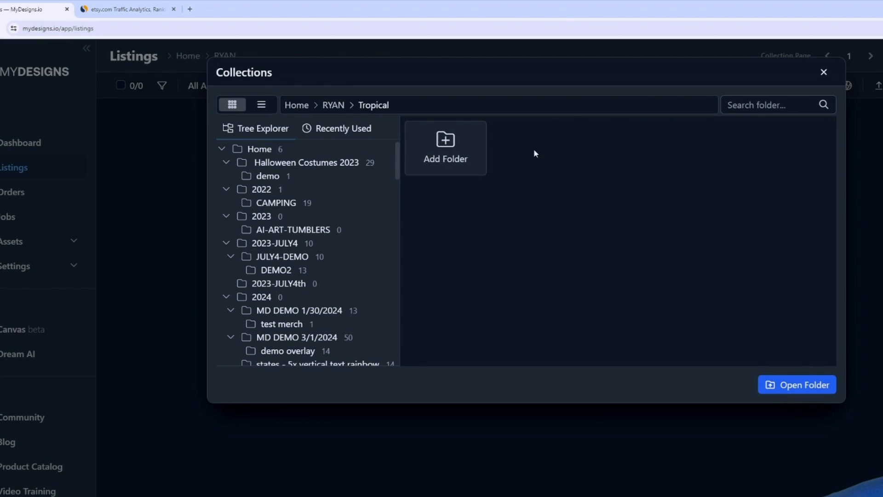
left_click(799, 385)
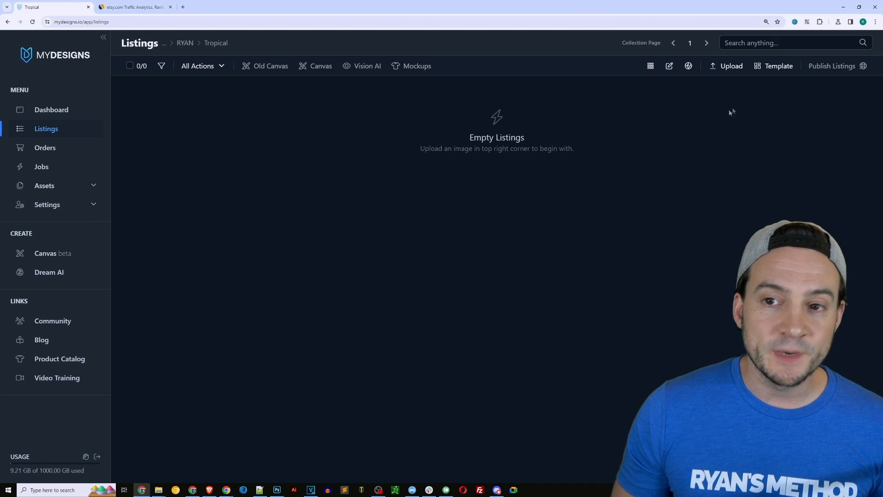
- Queue all 13 PNG designs from the Demo folder for upload to the Tropical collection
left_click(725, 68)
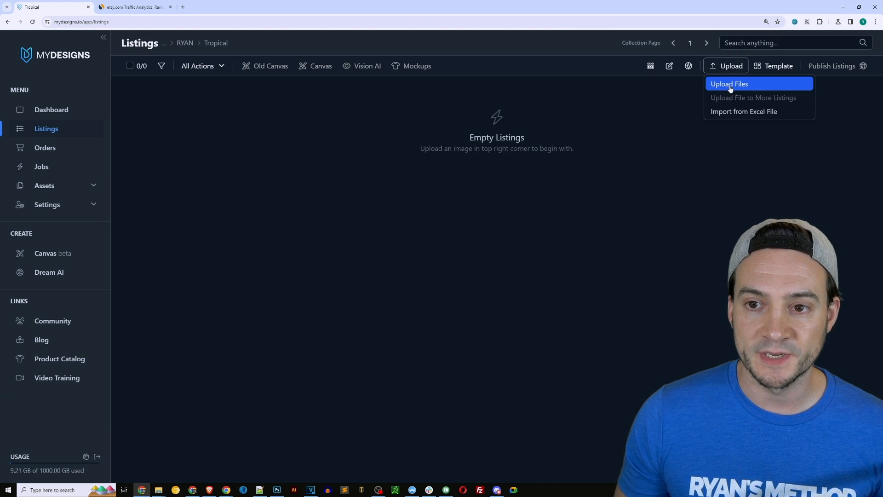
left_click(731, 84)
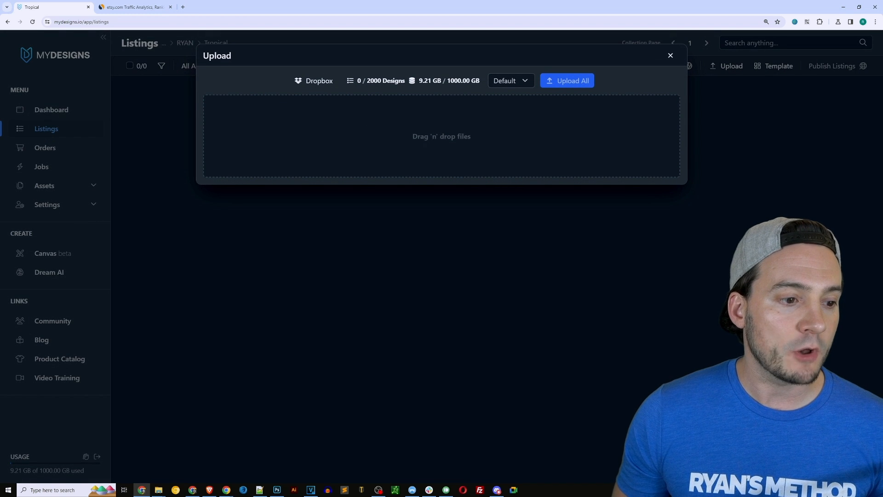
left_click_drag(0, 120, 326, 159)
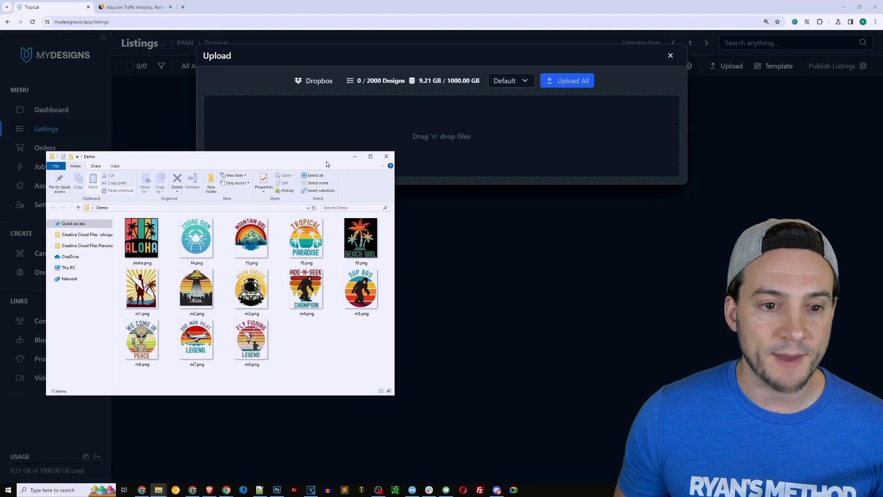
key("ctrl+a")
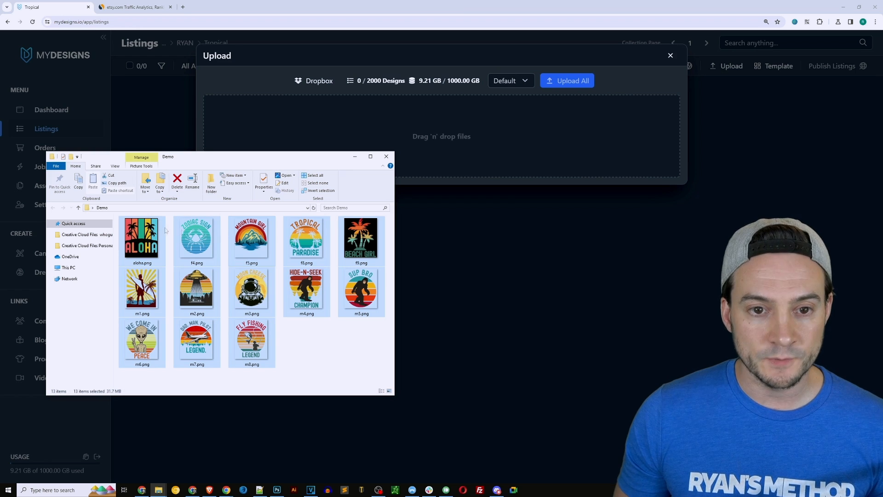
left_click_drag(138, 239, 457, 136)
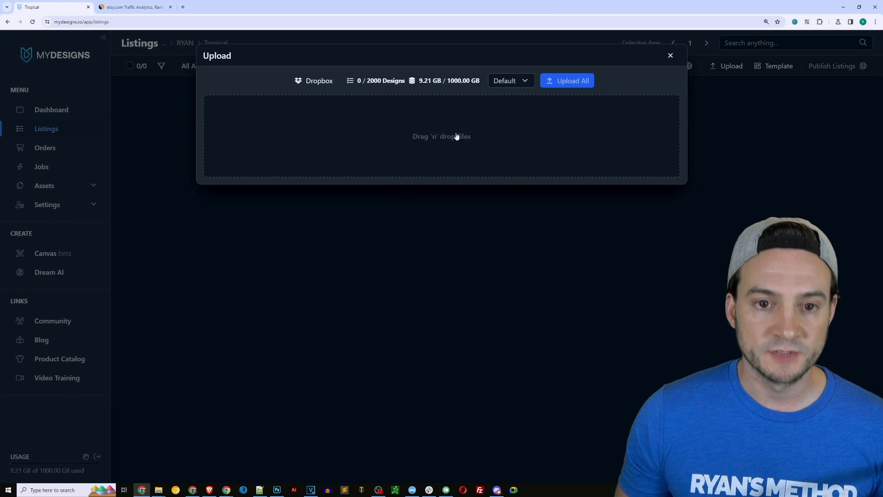
- Look through the queued design files and upload them all as new listings
scroll(545, 201, "down", 1)
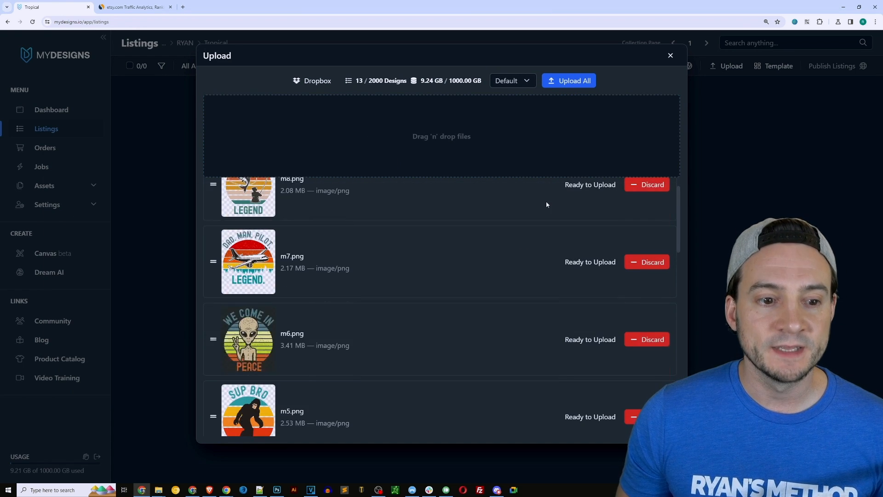
scroll(546, 201, "down", 2)
scroll(532, 217, "up", 3)
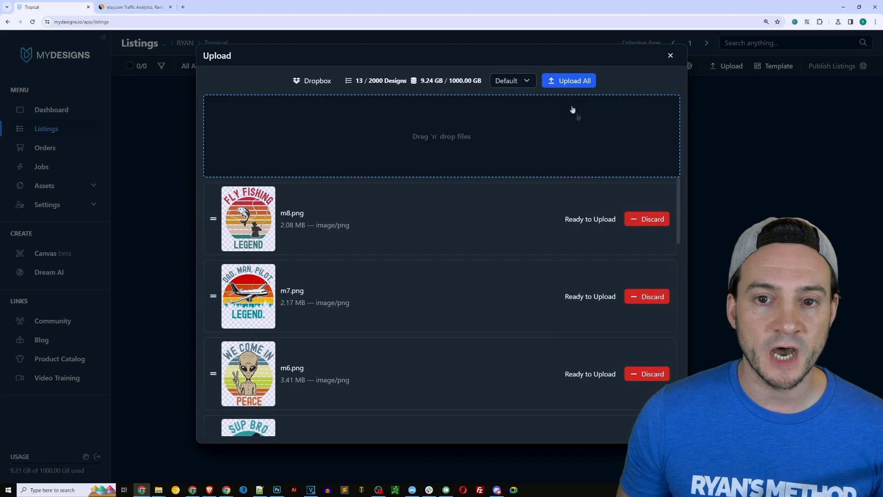
left_click(574, 85)
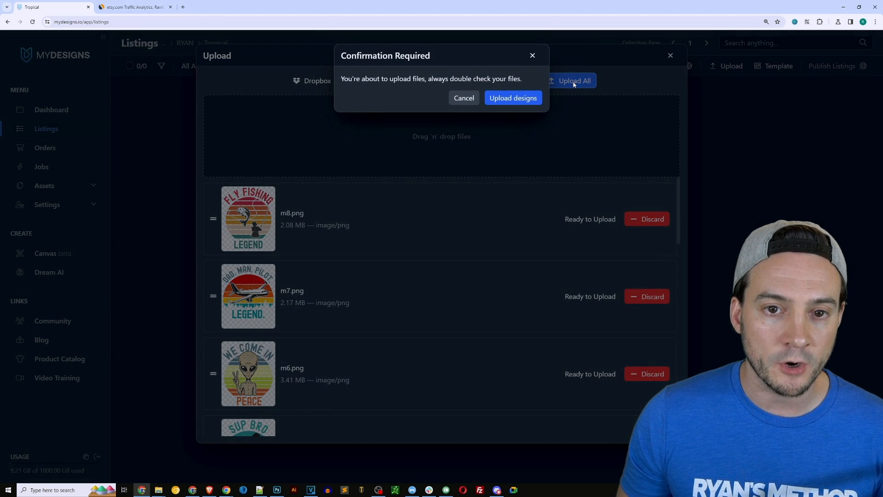
left_click(502, 100)
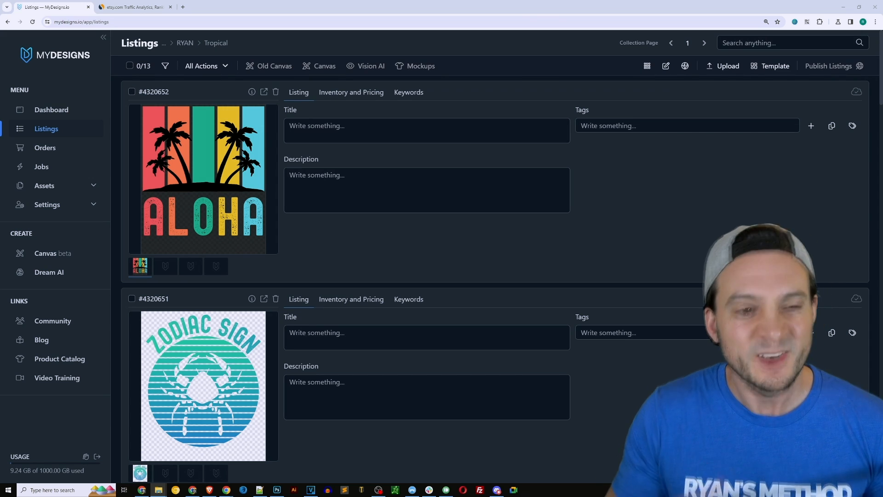
- Check etsy.com's total visits on the Similarweb page and return to the MyDesigns listings
left_click(133, 7)
double_click(162, 296)
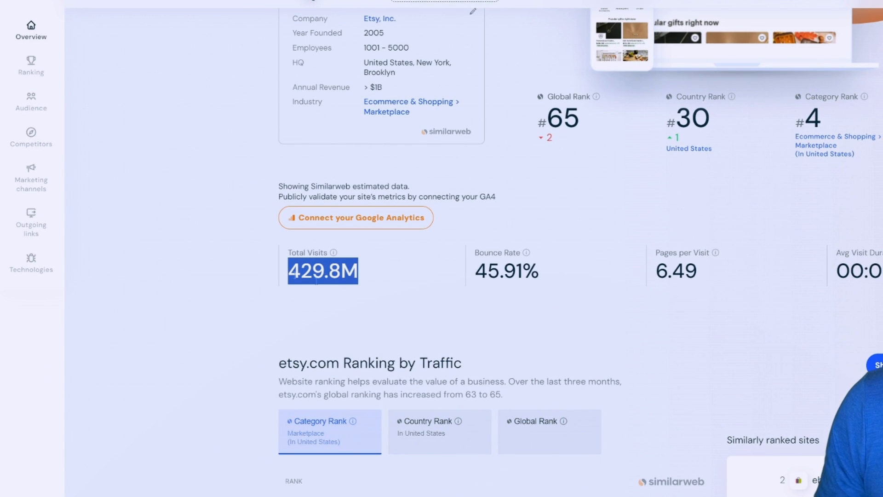
left_click(374, 272)
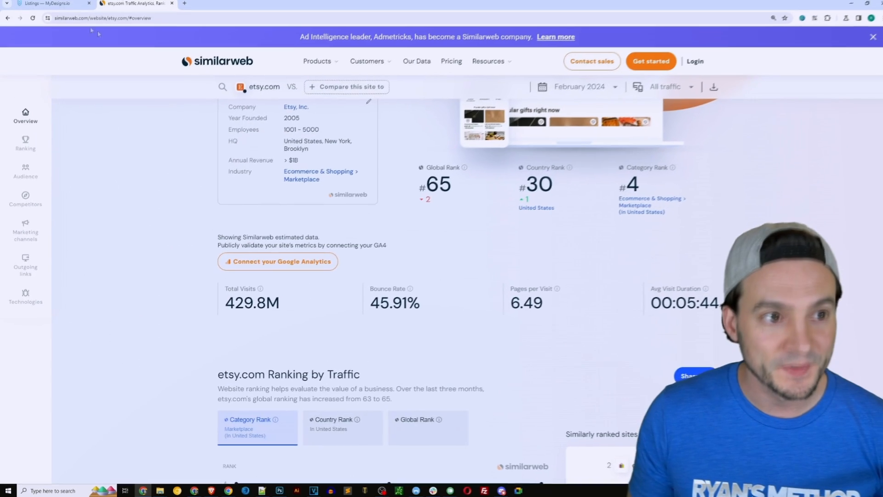
left_click(68, 7)
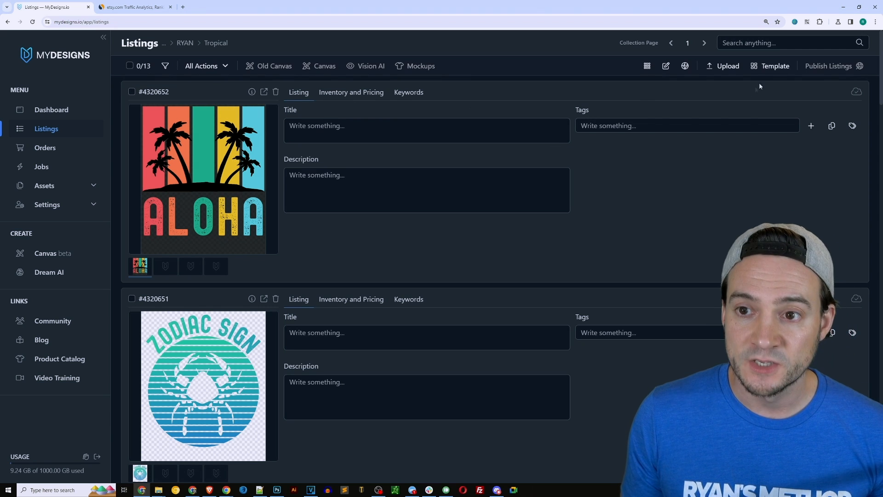
- Open the Tropical collection's template and add seven new file slots with their default names
left_click(769, 67)
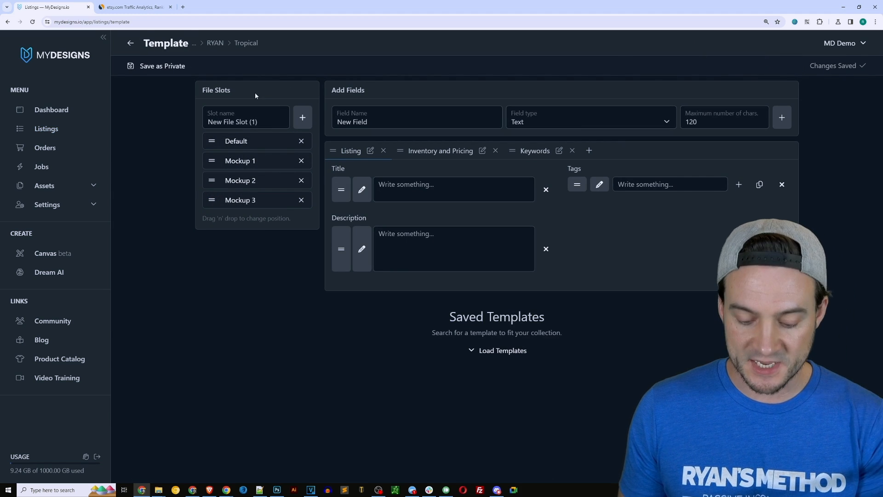
key("Print")
left_click_drag(203, 148, 316, 223)
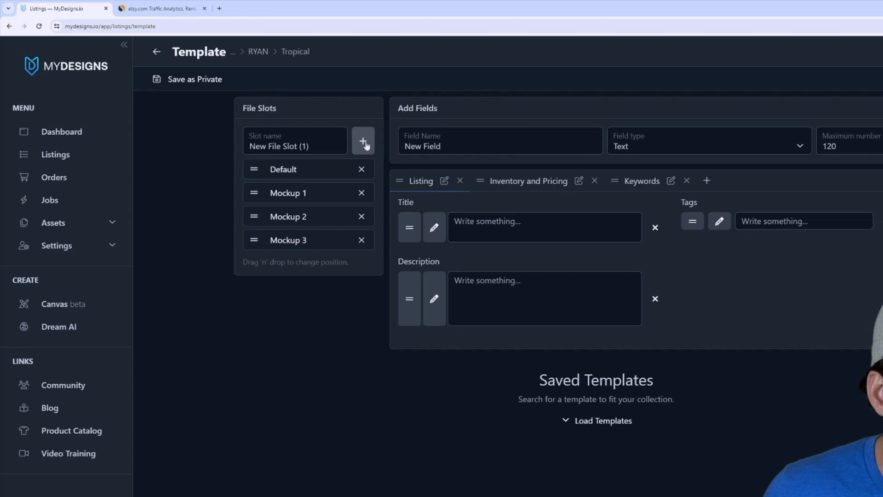
left_click(366, 144)
left_click(366, 144)
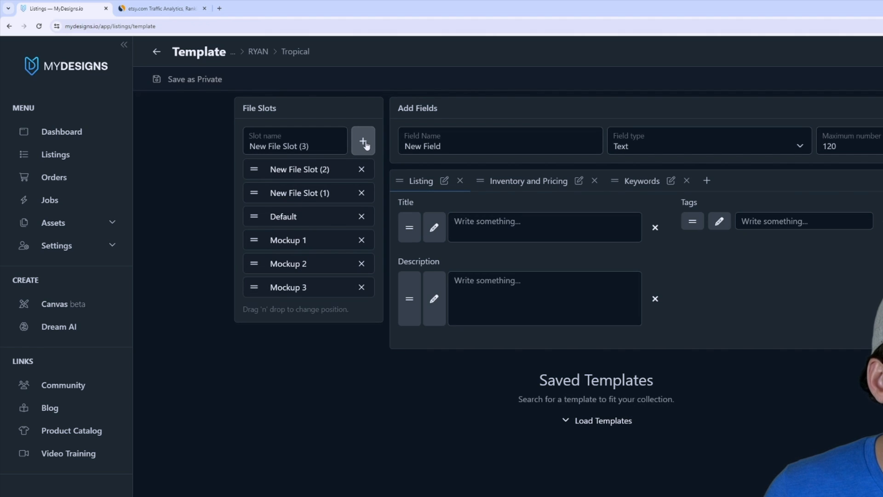
left_click(365, 144)
left_click(366, 145)
left_click(366, 144)
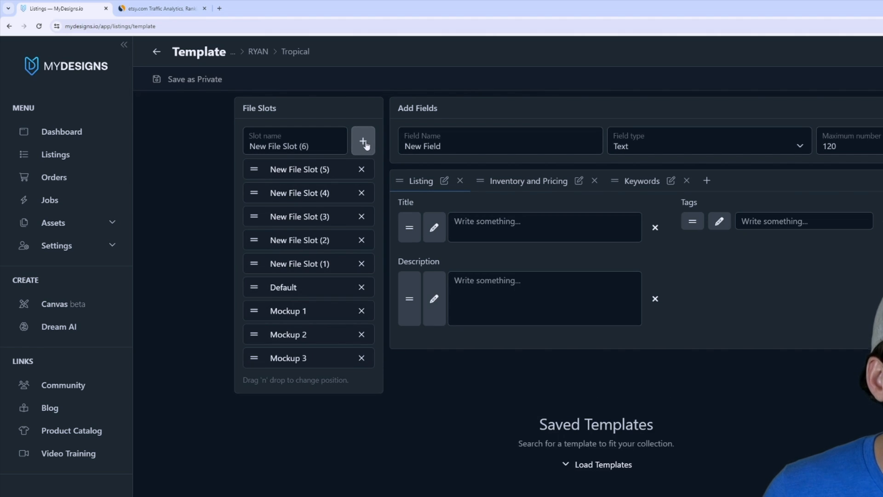
left_click(366, 144)
left_click(366, 144)
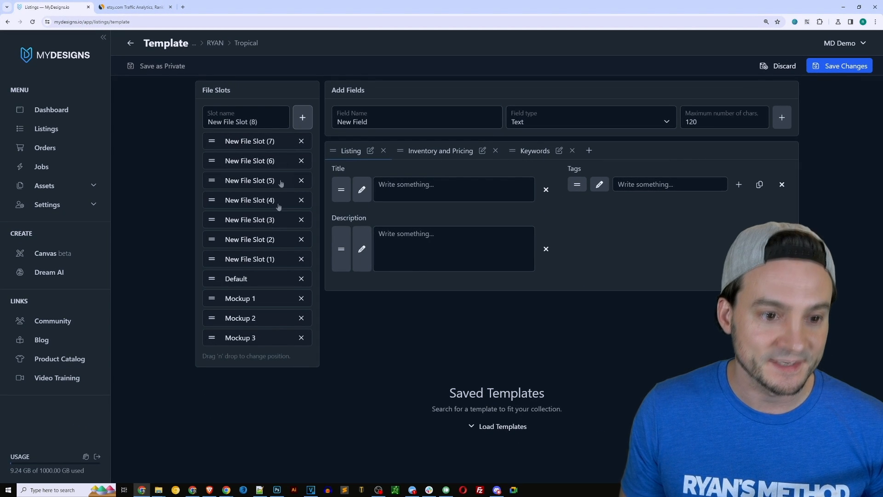
- Move the Default slot to the top of the file slots, save with Update template only, and review the listings
left_click_drag(208, 276, 255, 135)
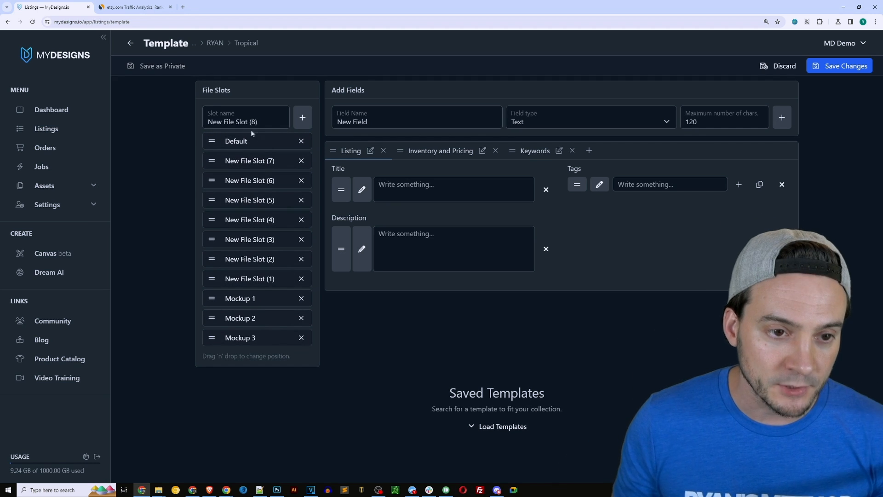
key("Print")
left_click_drag(198, 153, 318, 346)
left_click(847, 67)
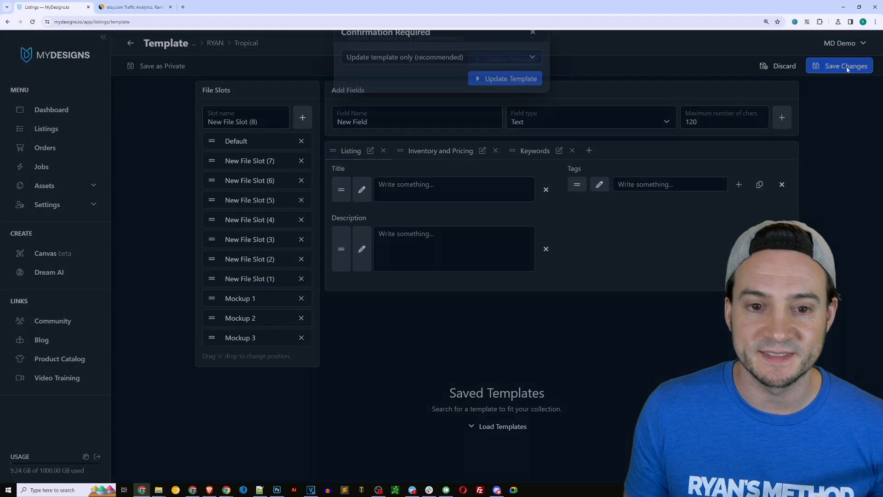
left_click(492, 102)
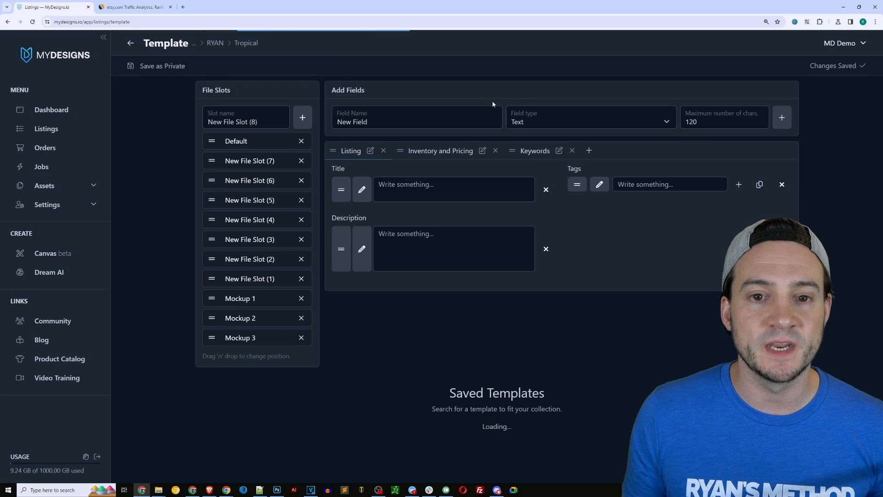
scroll(471, 172, "down", 10)
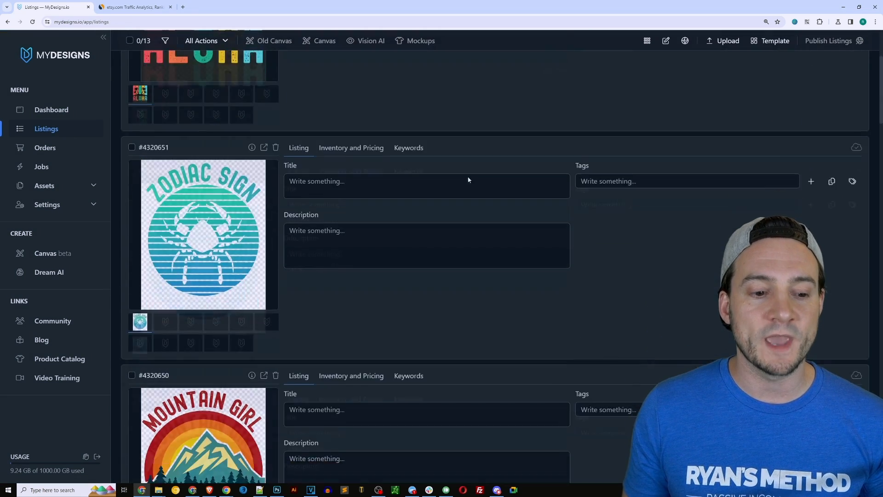
scroll(472, 174, "up", 5)
scroll(472, 174, "up", 5)
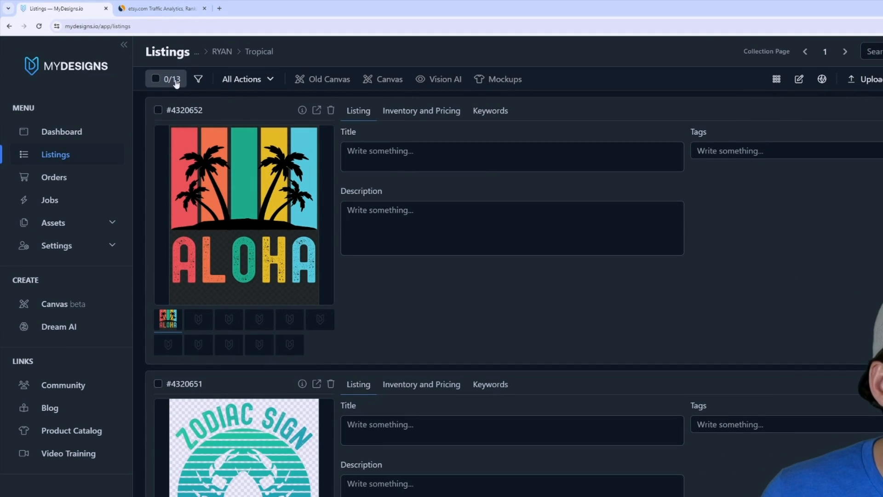
- Select all listings in the Tropical collection and start creating image mockups for them
left_click(175, 80)
left_click(171, 132)
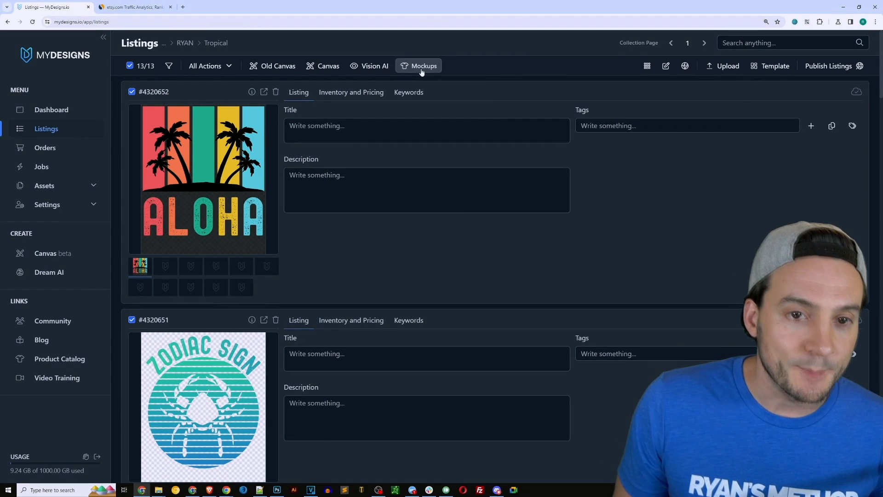
left_click(505, 79)
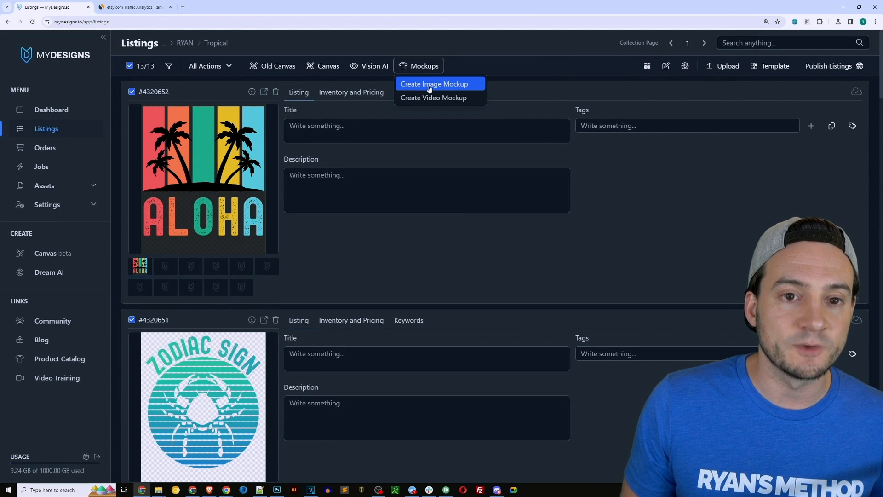
left_click(427, 85)
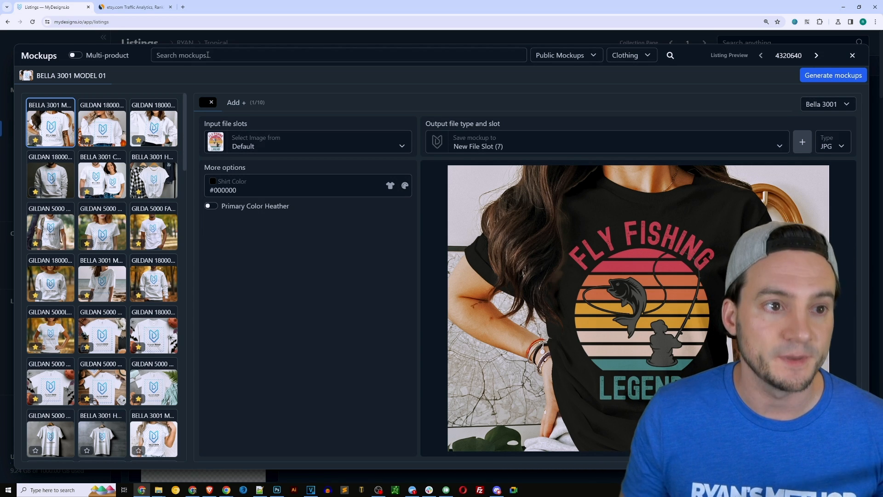
- Search the public clothing mockups for 3480
left_click(183, 56)
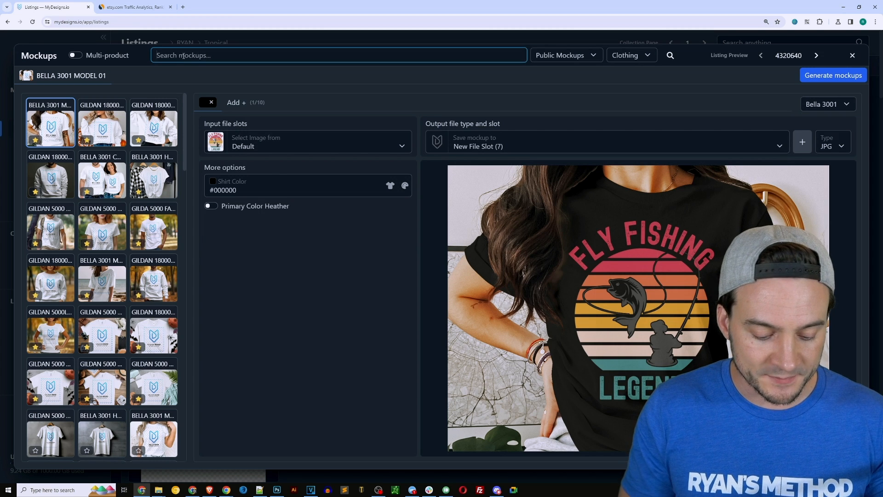
type("3480")
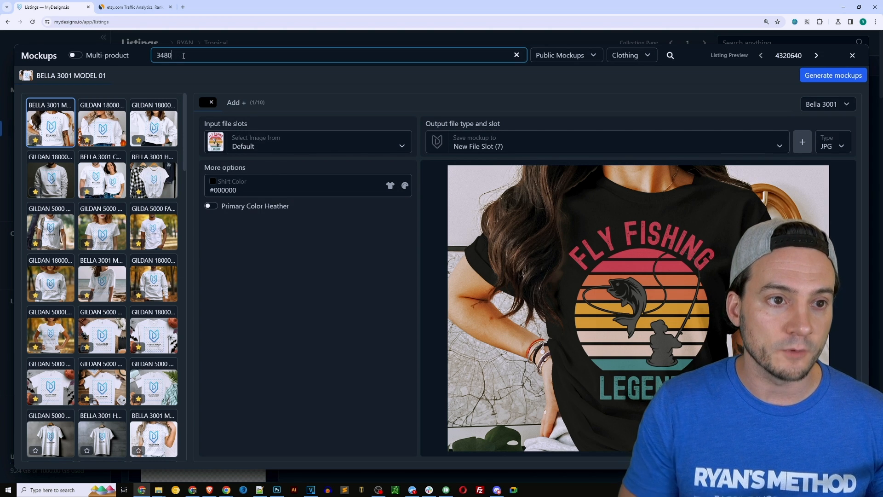
key("Return")
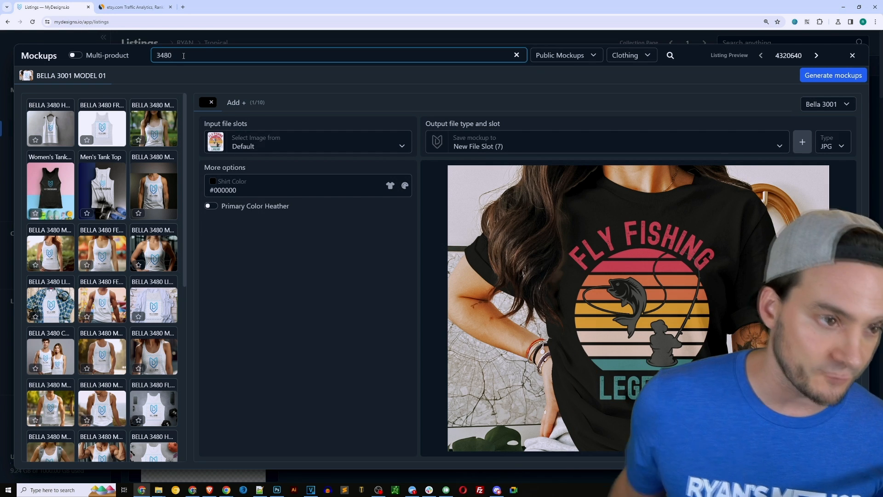
- Browse the 3480 mockups and preview the Bella 3480 Flatlay Lifestyle 01 and Couple Model AI options
scroll(109, 173, "down", 10)
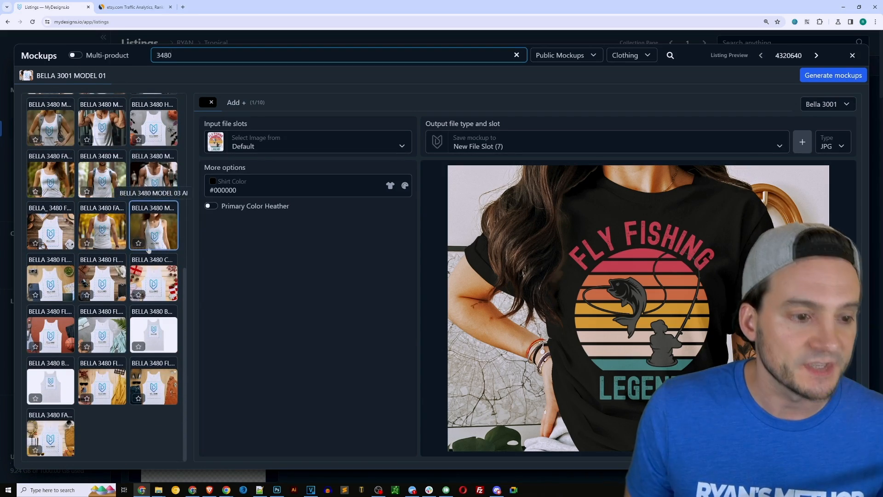
left_click(109, 381)
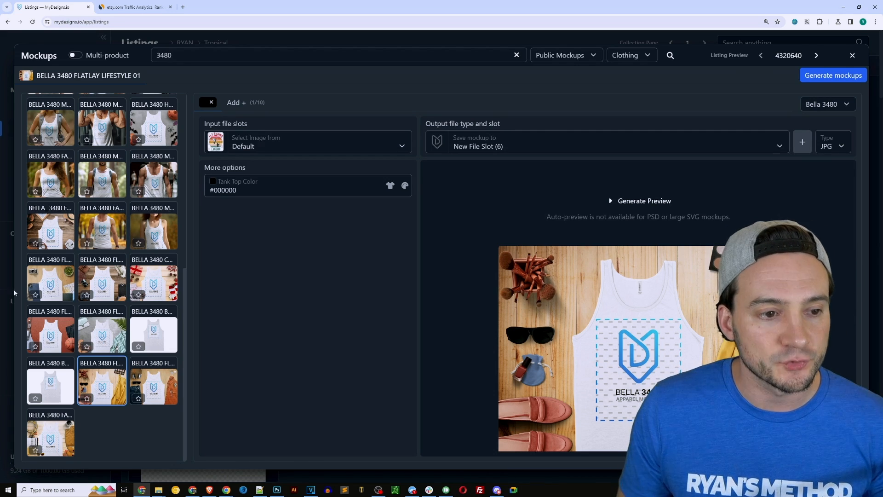
scroll(45, 274, "up", 2)
scroll(45, 275, "up", 3)
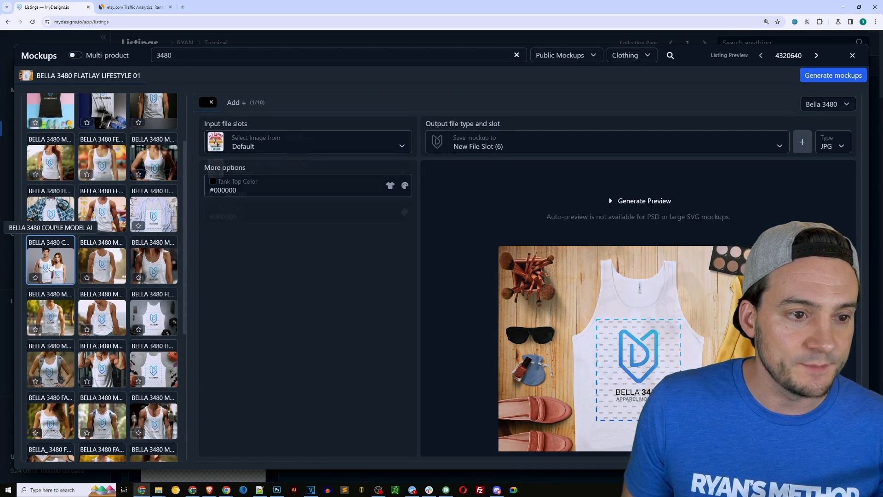
left_click(51, 265)
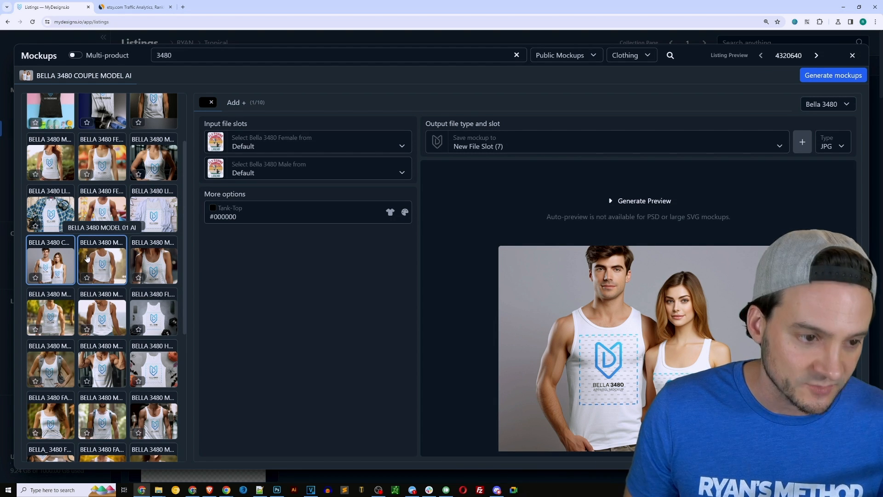
scroll(87, 302, "up", 2)
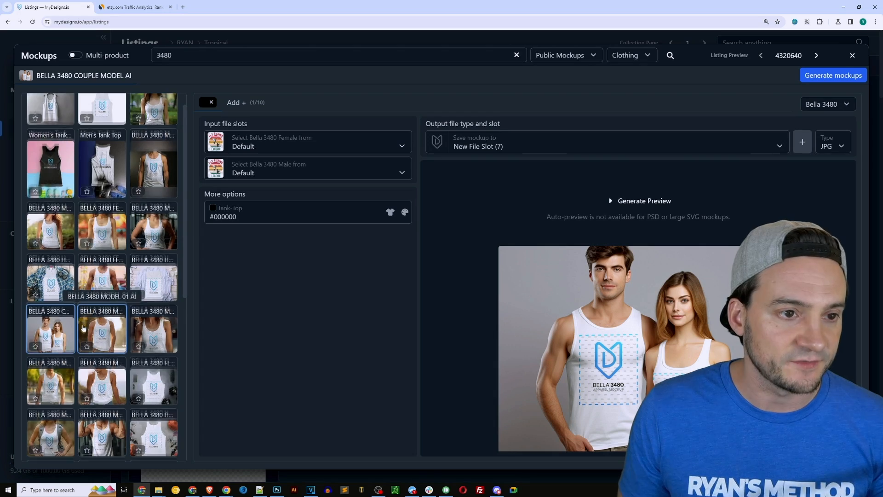
scroll(83, 325, "down", 6)
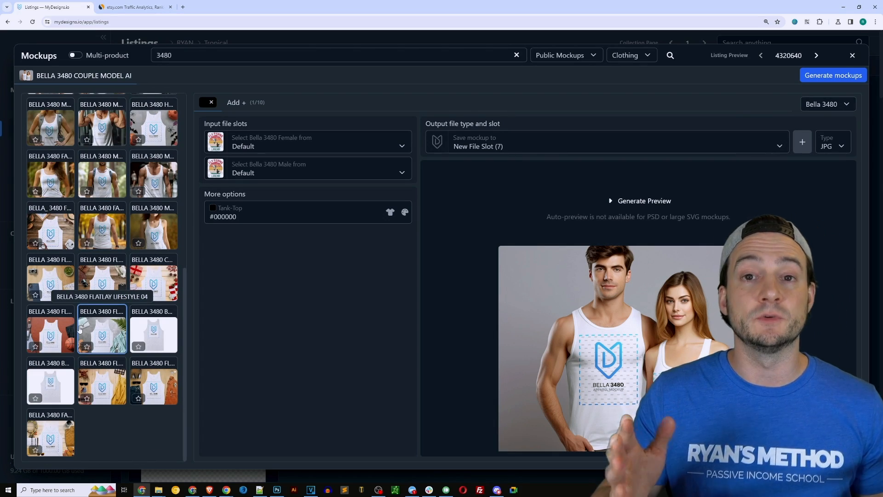
- Choose the Bella 3480 Flatlay Lifestyle 01 mockup, enable multi-product selection, and save its output to New File Slot (7)
left_click(100, 384)
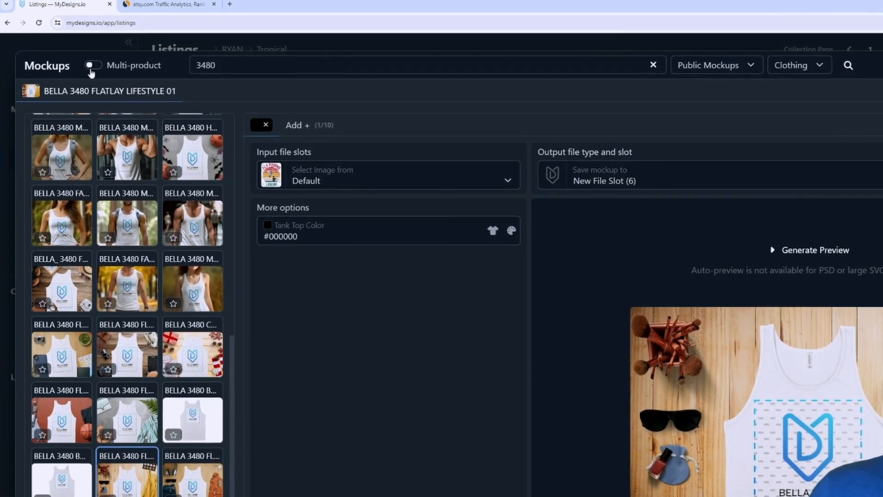
key("Print")
left_click_drag(50, 45, 142, 64)
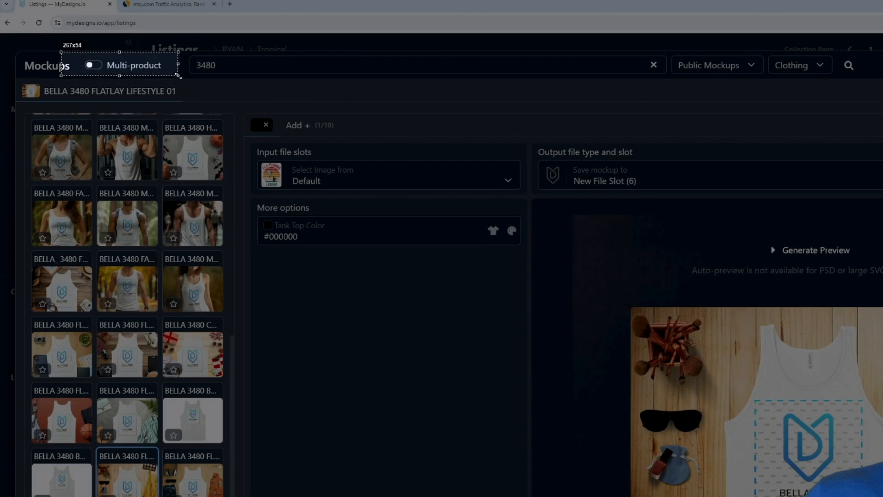
left_click(94, 66)
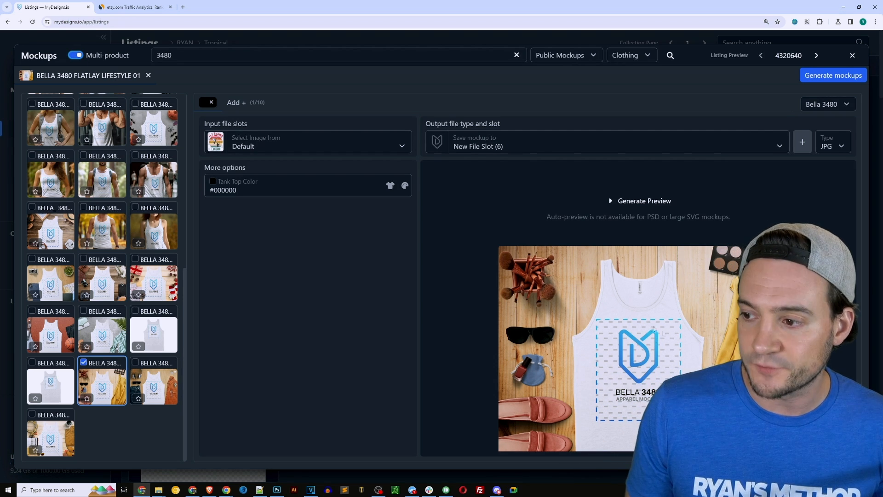
left_click(497, 150)
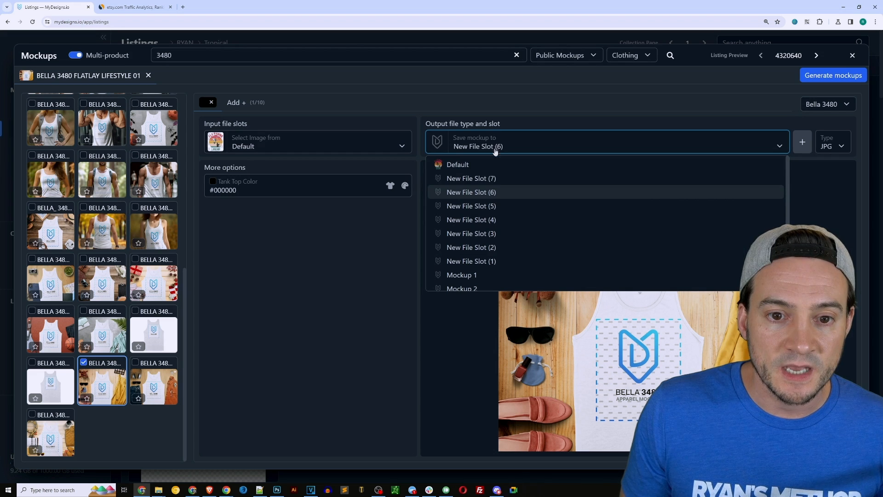
left_click(486, 179)
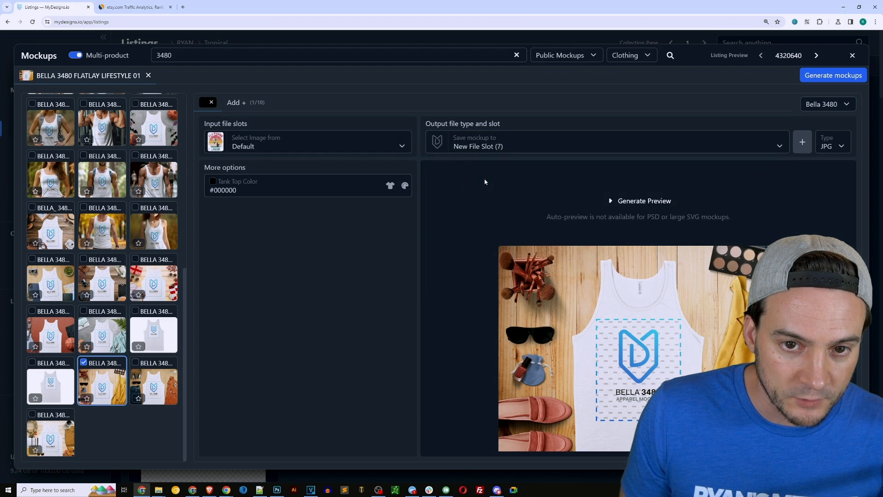
- Add the Bella 3480 Model 03 AI, Fall Model AI and Fall Model 01 AI mockups to the selection
scroll(88, 304, "up", 1)
scroll(88, 304, "up", 3)
left_click(154, 301)
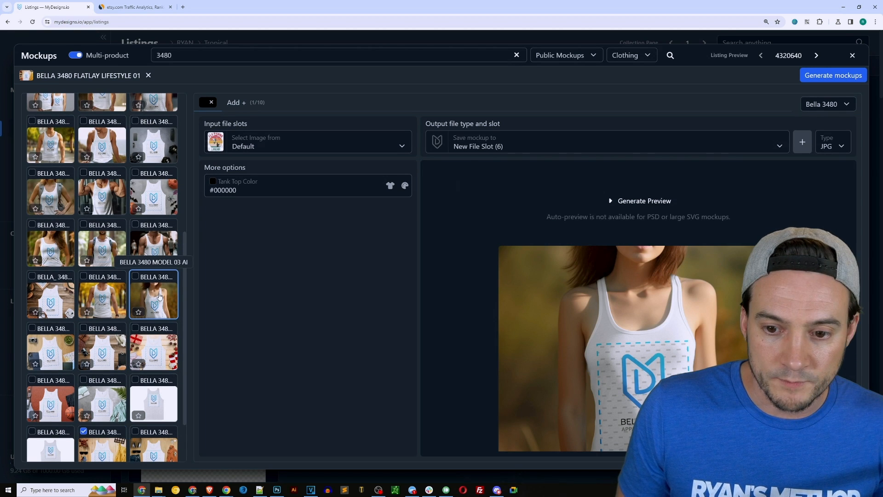
left_click(136, 276)
left_click(89, 278)
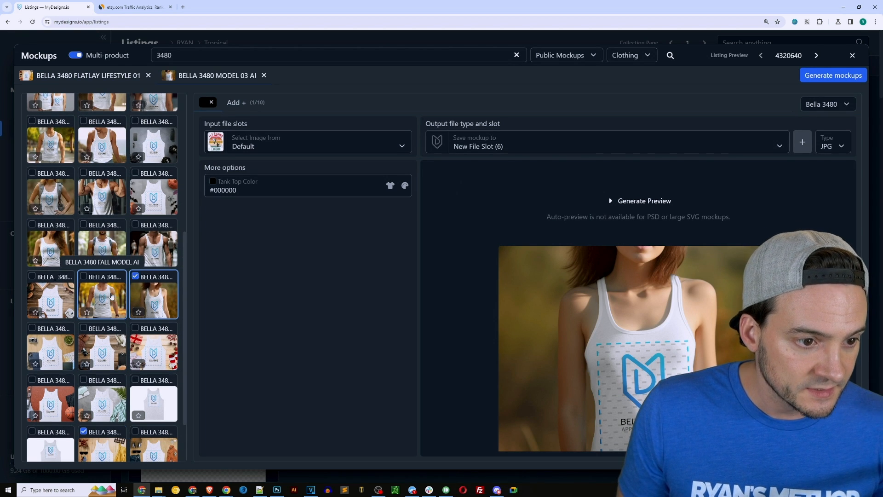
left_click(84, 277)
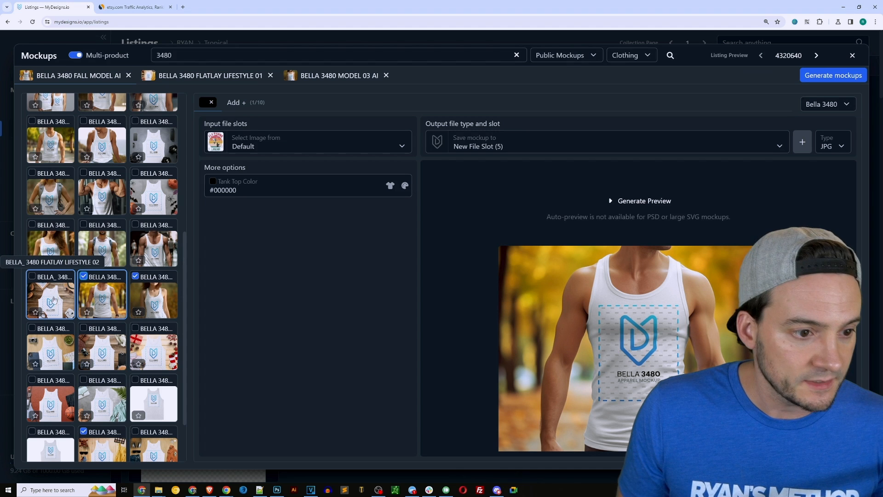
left_click(32, 245)
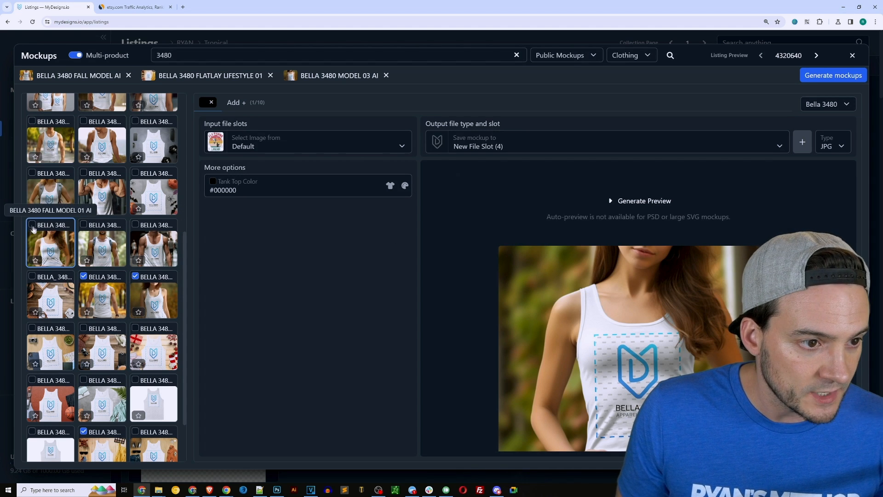
left_click(32, 225)
scroll(86, 237, "up", 1)
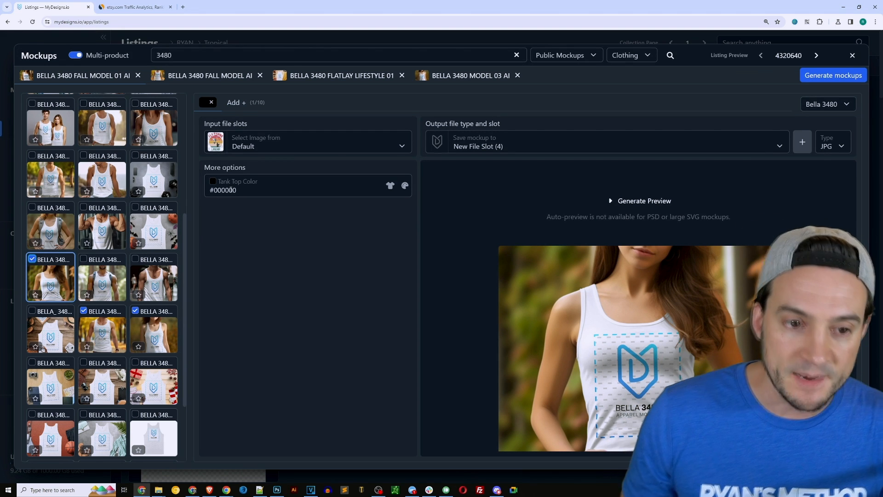
- Set the tank top color of the Fall Model 01 AI mockup to white, #ffffff
double_click(227, 192)
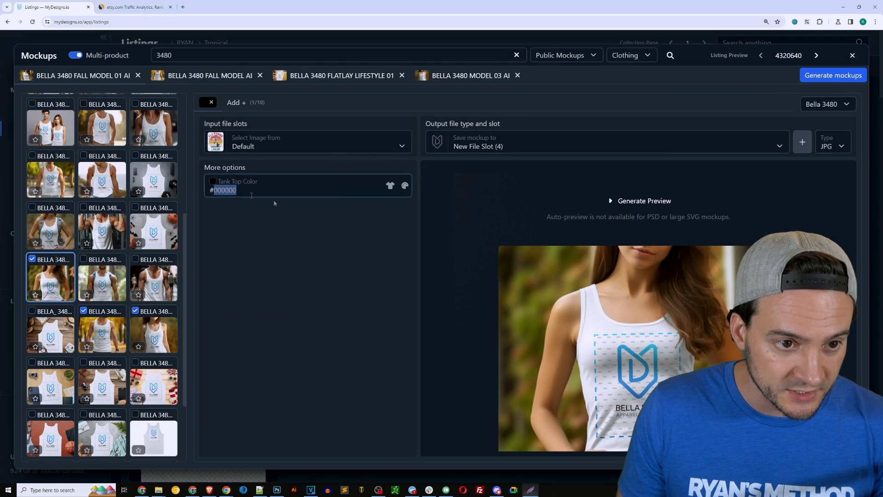
left_click(224, 191)
double_click(224, 190)
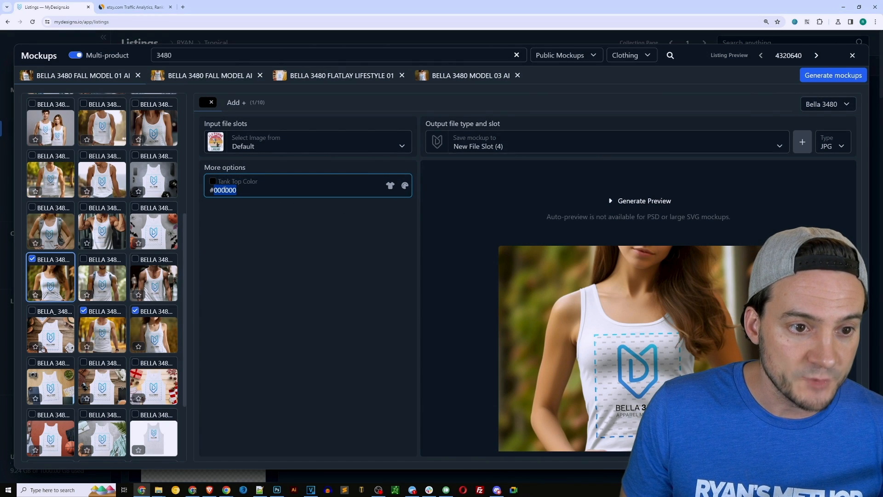
left_click(213, 181)
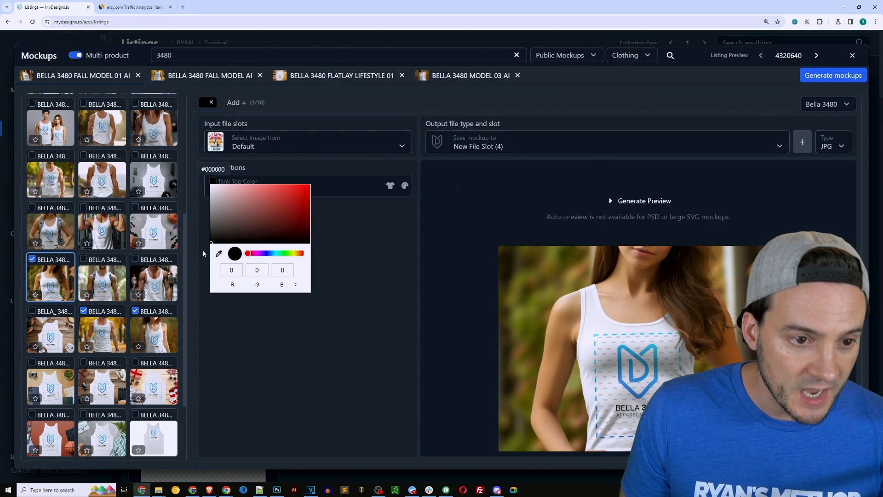
left_click_drag(210, 242, 210, 182)
left_click(338, 255)
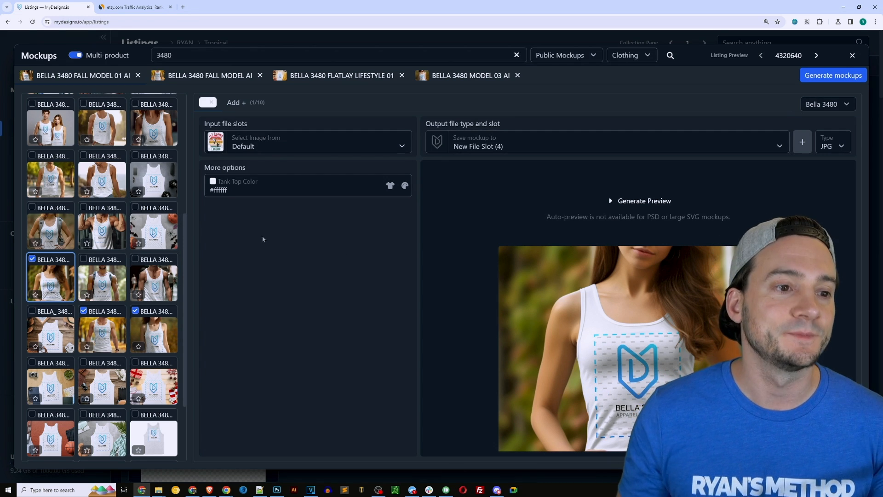
- Add the Bella 3480 Couple Model AI mockup to the selection and save its output to the Mockup 1 slot
scroll(110, 230, "up", 2)
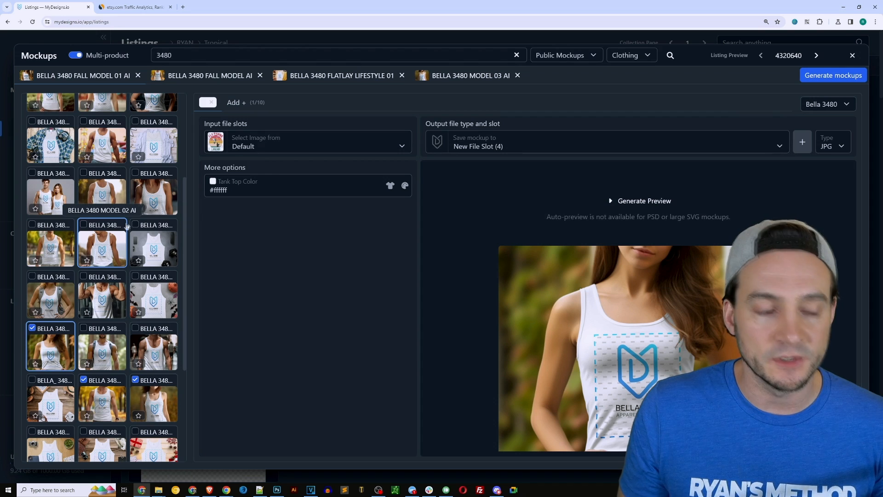
scroll(53, 216, "up", 1)
left_click(52, 217)
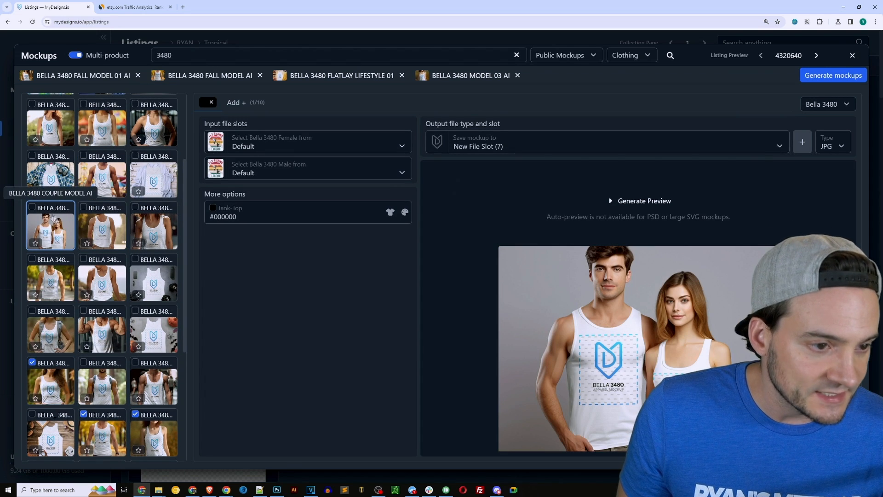
left_click(32, 207)
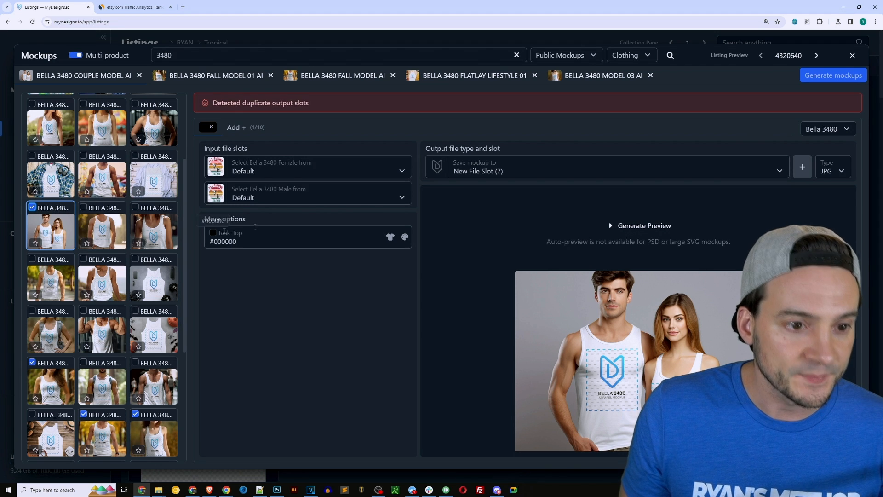
left_click(518, 176)
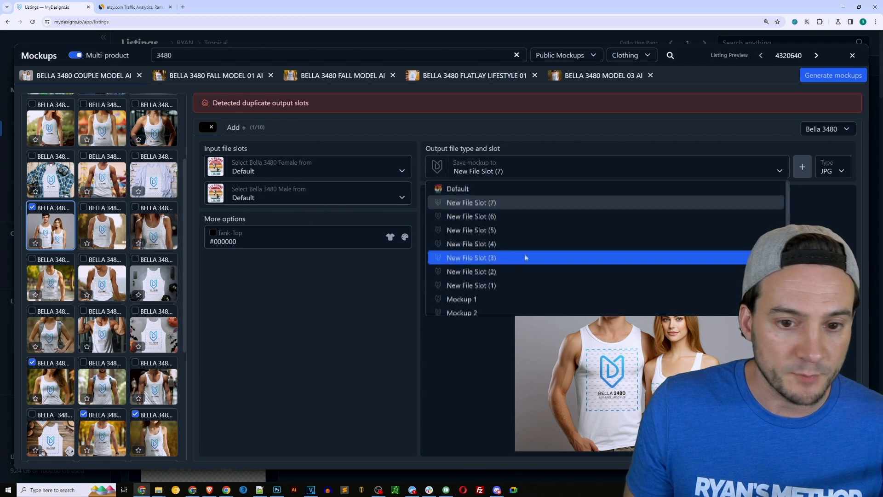
left_click(476, 286)
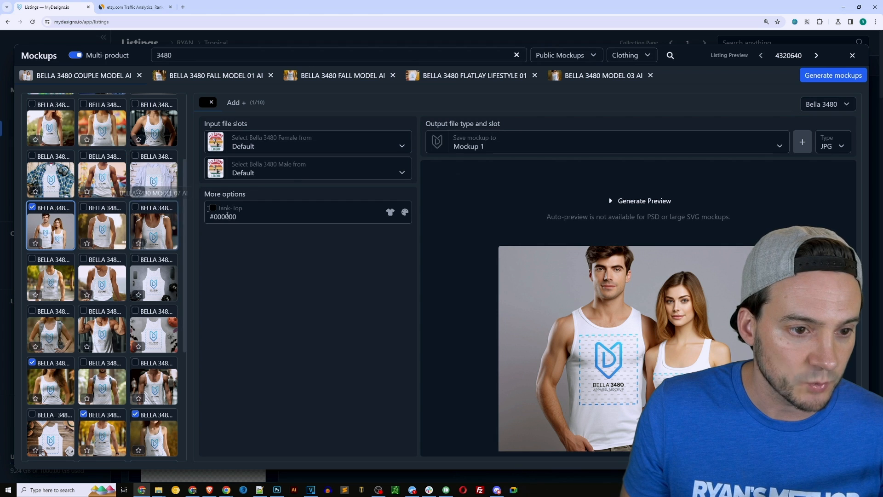
- Set the tank top color of the Couple Model AI mockup to white, #ffffff
double_click(214, 215)
left_click(213, 208)
left_click_drag(252, 242, 185, 186)
left_click(373, 277)
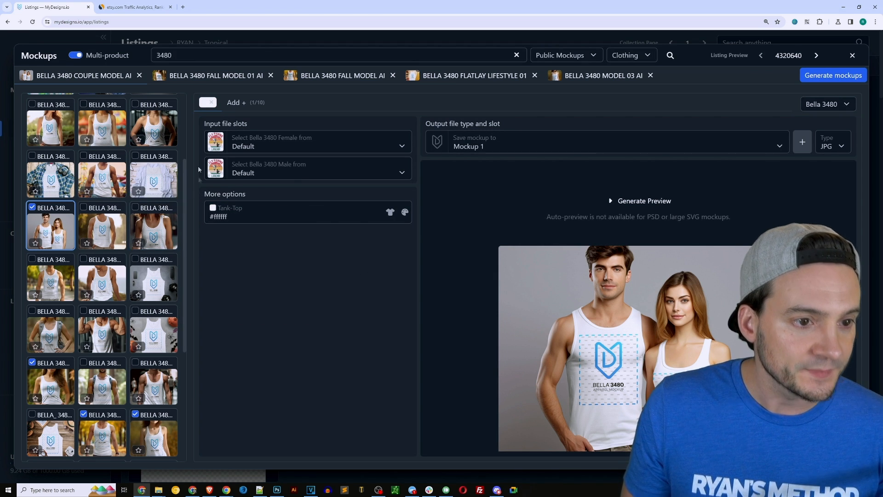
- Preview the Bella 3480 Hanged AI mockup and add it to the selection
scroll(126, 189, "up", 3)
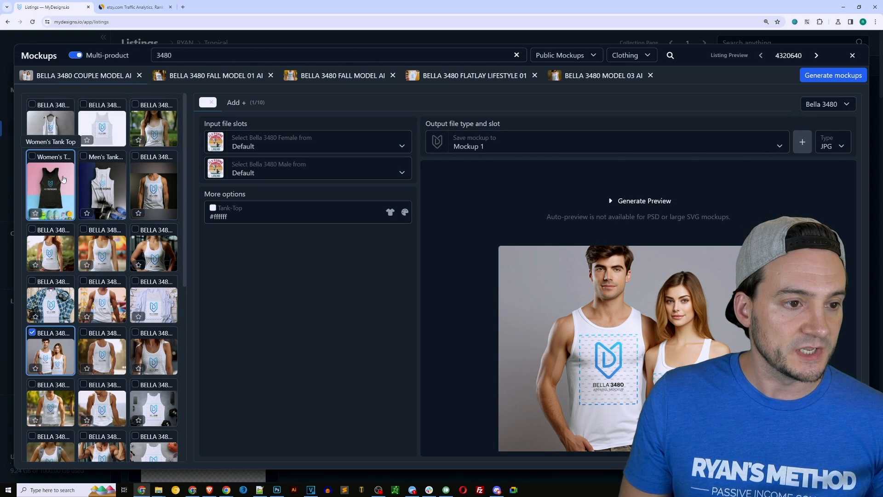
left_click(58, 125)
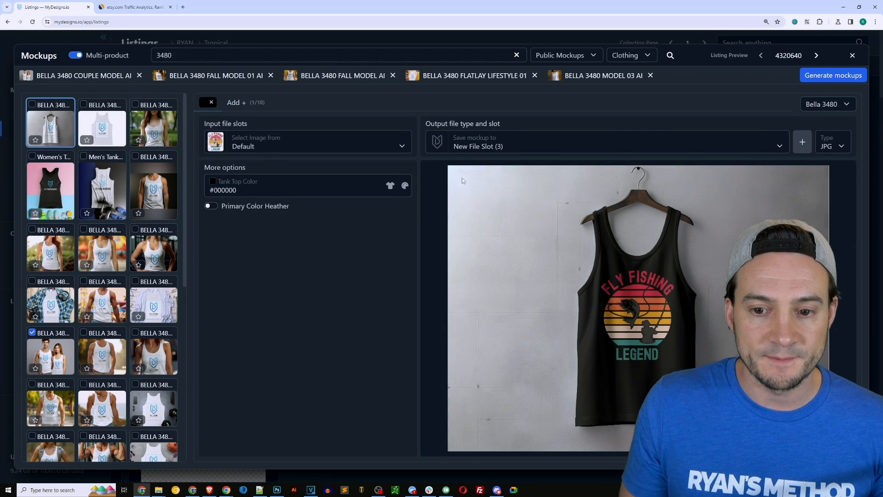
left_click(32, 105)
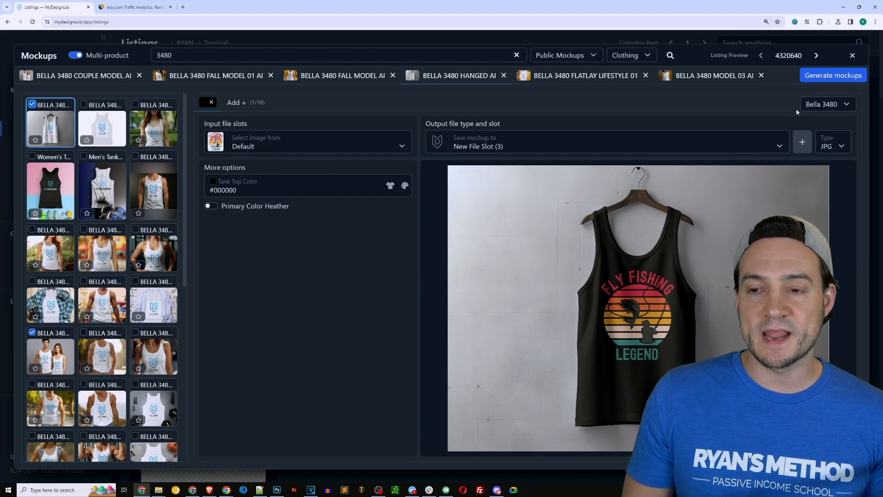
- Generate the selected Bella 3480 tank top mockups for all listings in the Tropical collection
left_click(832, 77)
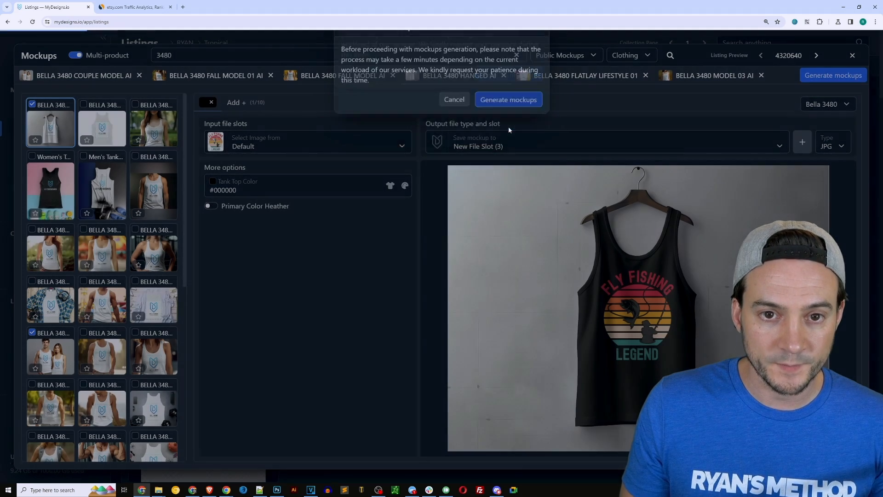
left_click(506, 127)
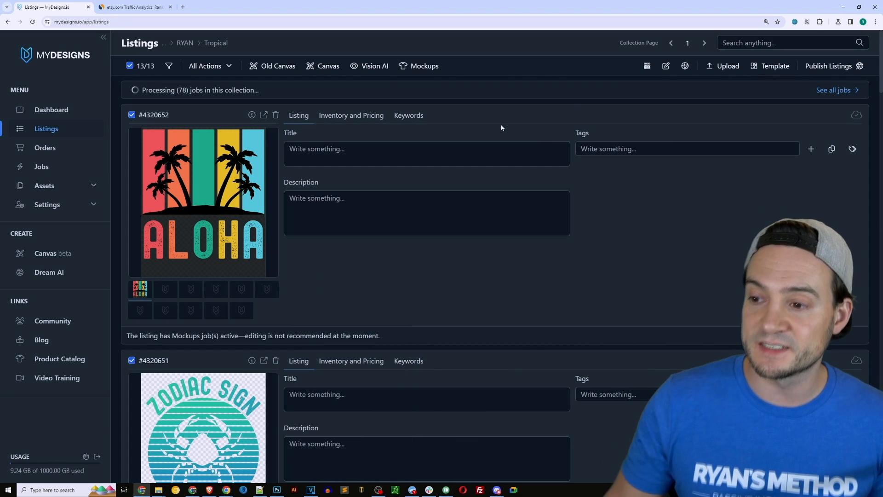
mouse_move(880, 74)
left_mouse_down()
mouse_move(881, 150)
mouse_move(879, 69)
left_mouse_up()
left_click(646, 69)
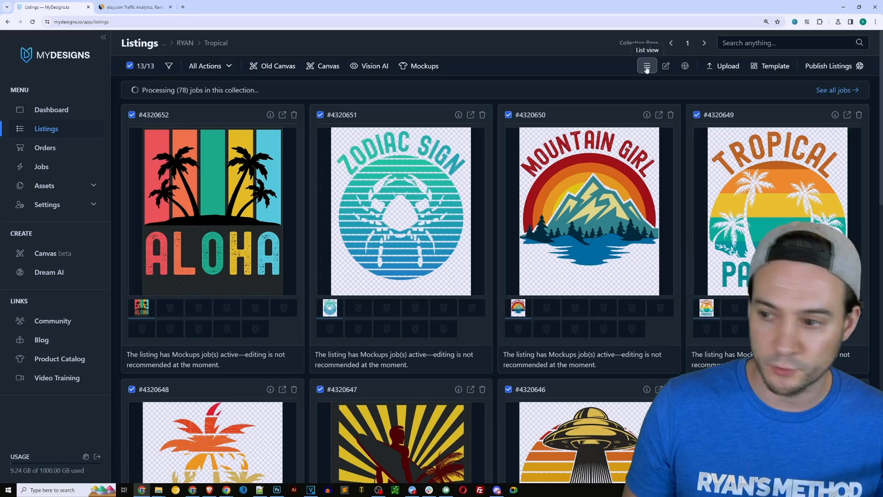
mouse_move(881, 93)
left_mouse_down()
mouse_move(865, 347)
mouse_move(870, 80)
left_mouse_up()
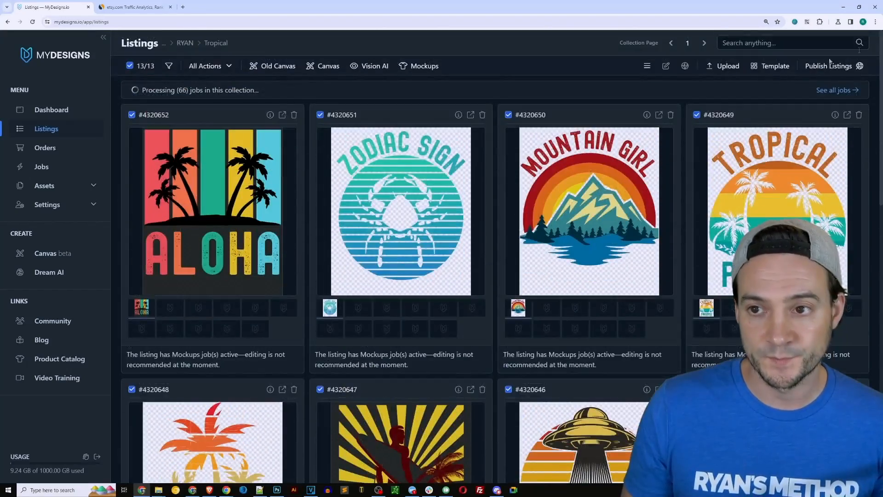
left_click(648, 66)
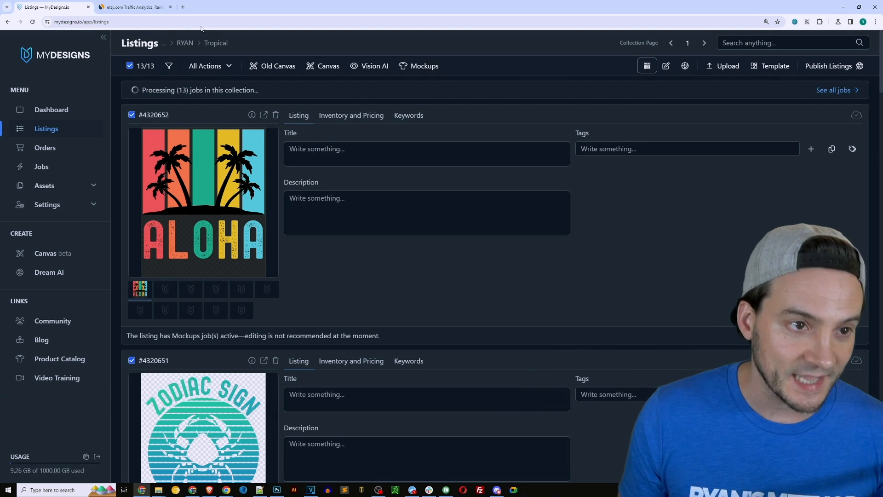
left_click(146, 66)
left_click(148, 112)
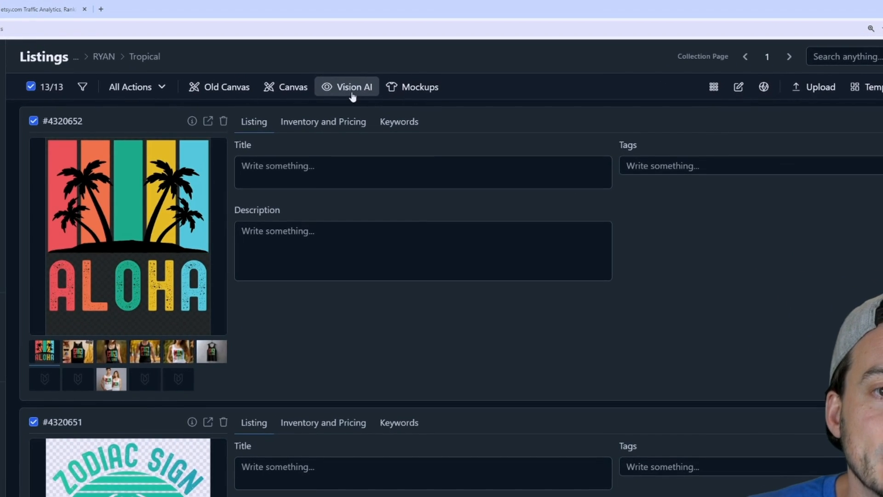
- Run Vision AI on all selected listings for Etsy with product type Tank Top, generating the title, description and tags
left_click(351, 94)
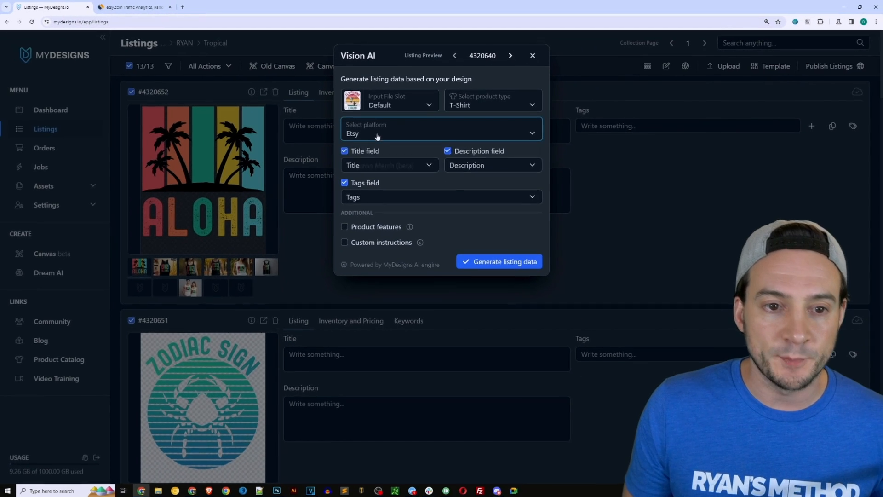
left_click(375, 135)
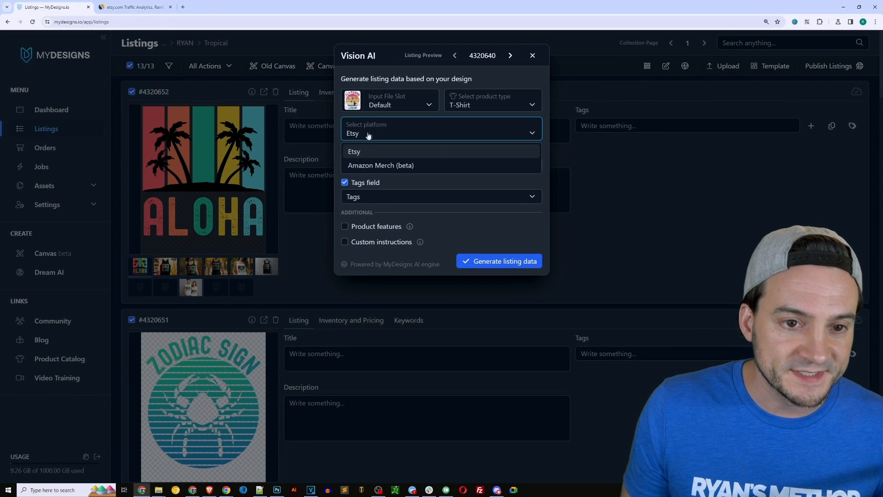
left_click(363, 135)
left_click(499, 107)
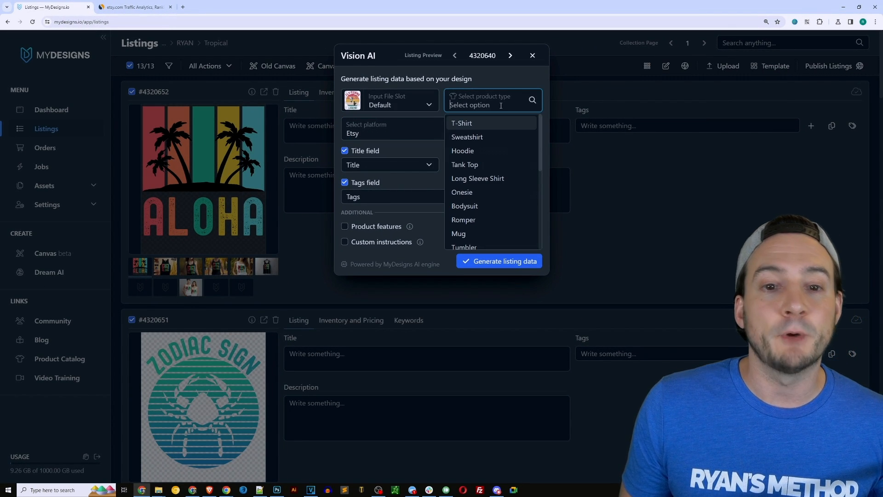
scroll(506, 151, "down", 5)
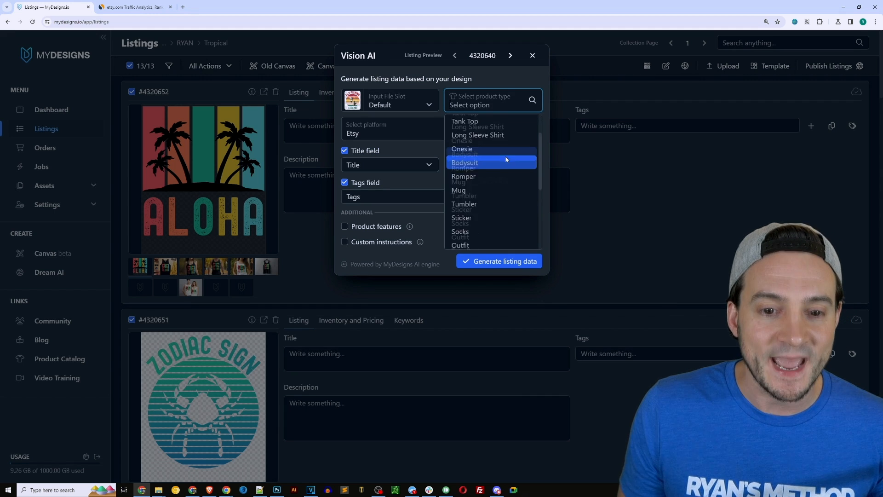
scroll(505, 160, "up", 4)
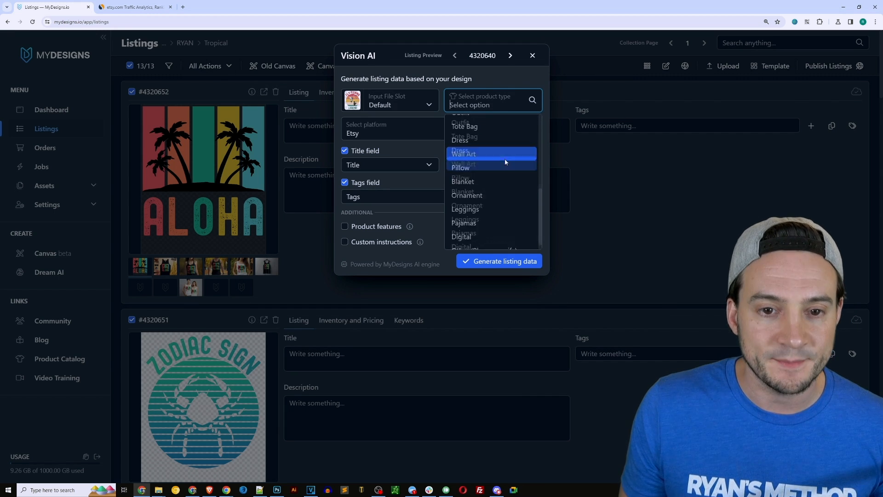
scroll(505, 162, "up", 2)
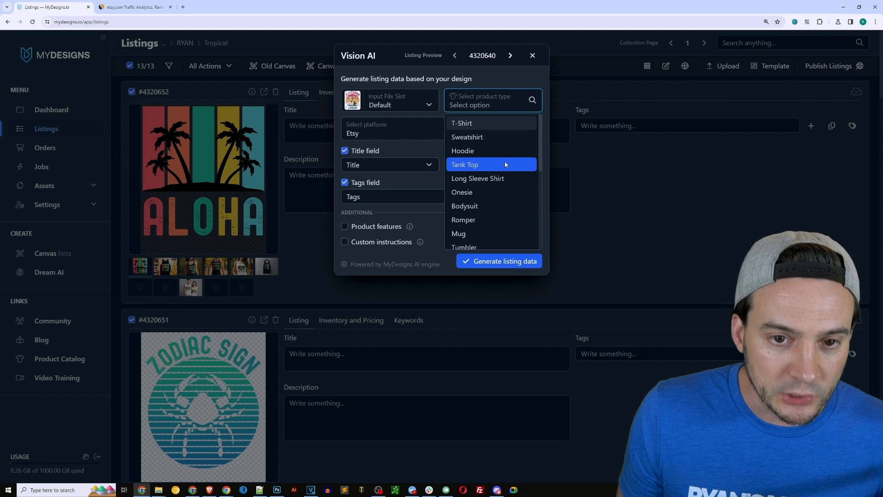
left_click(501, 164)
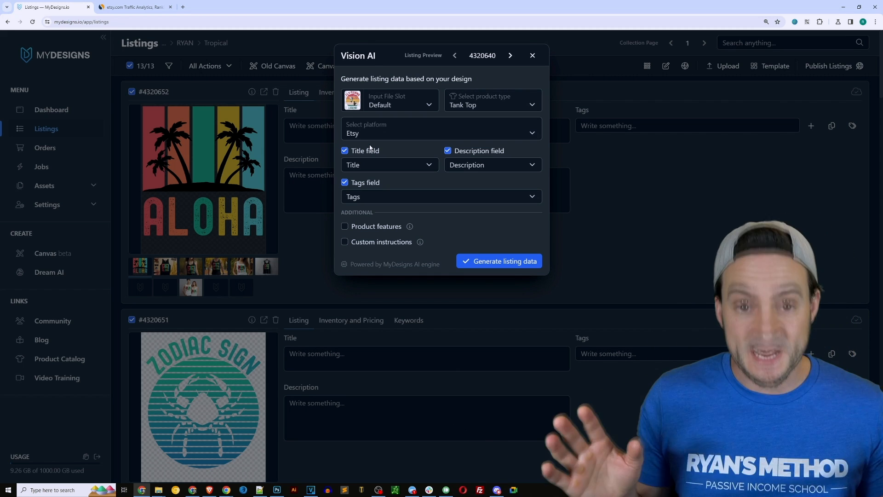
left_click(508, 260)
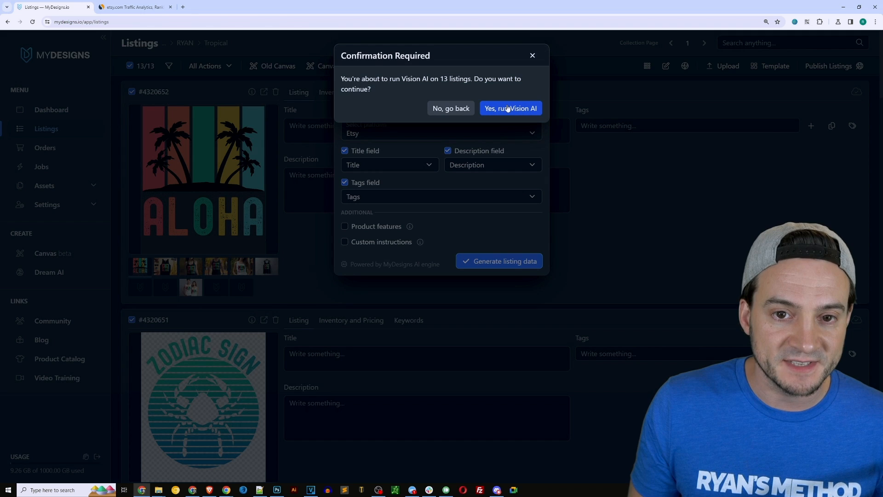
left_click(506, 109)
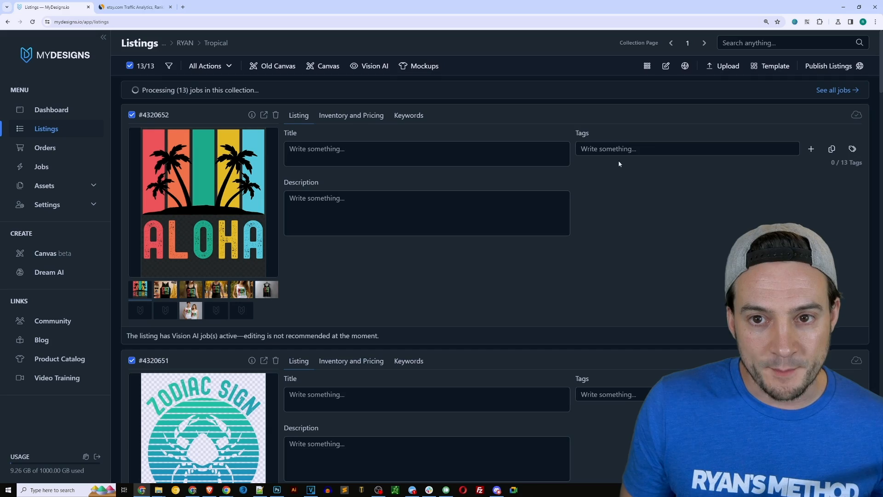
- Review the generated mockup slots across the listings in grid view, and return to list view to read the listing data
left_click(648, 66)
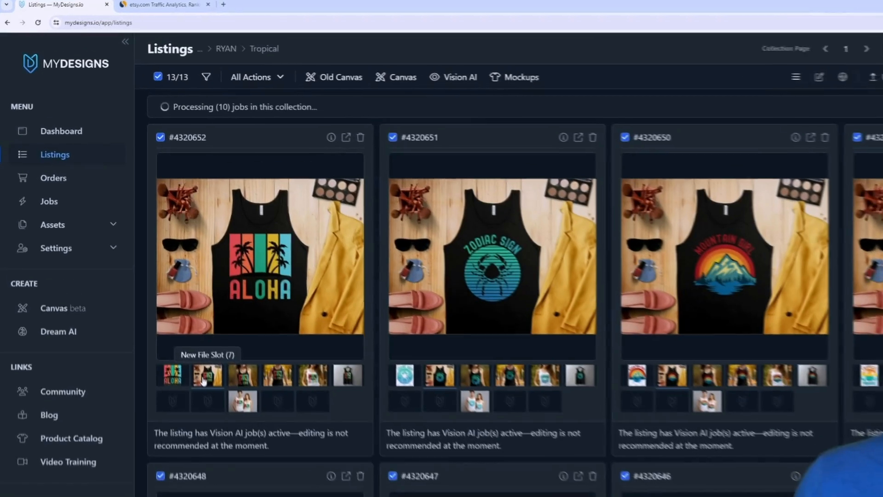
scroll(498, 327, "down", 8)
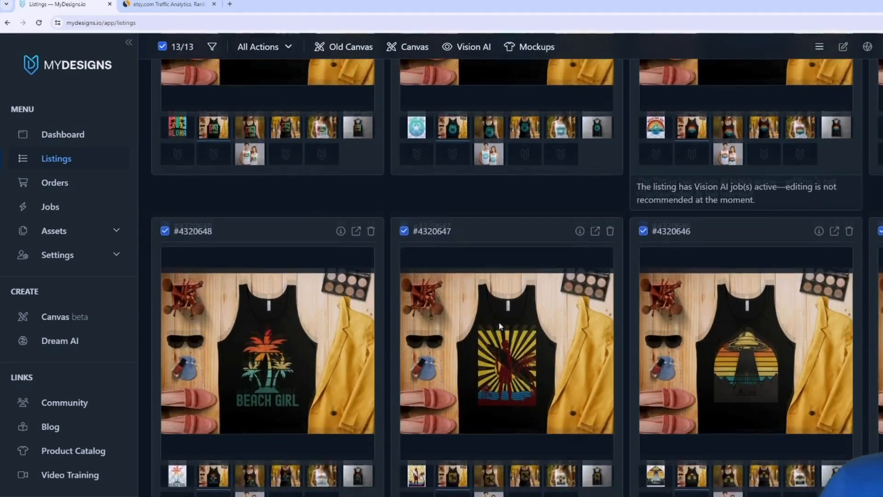
scroll(500, 325, "up", 8)
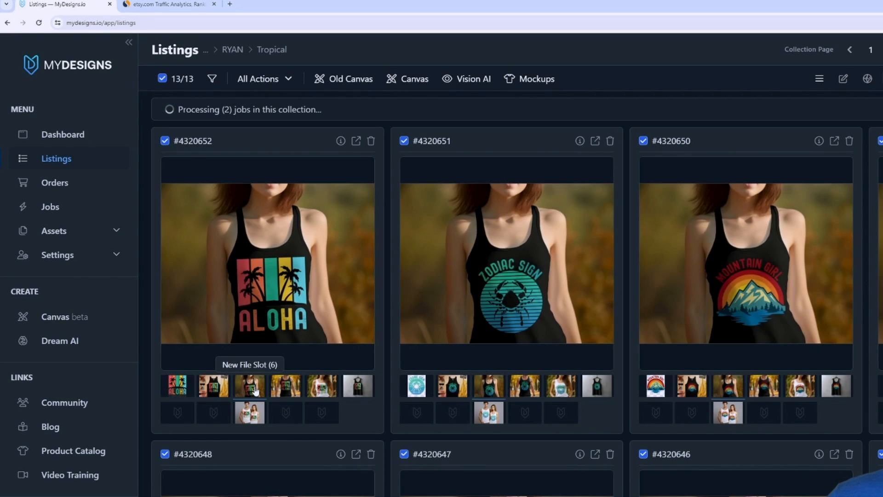
scroll(522, 350, "down", 3)
scroll(522, 351, "down", 3)
scroll(509, 381, "up", 6)
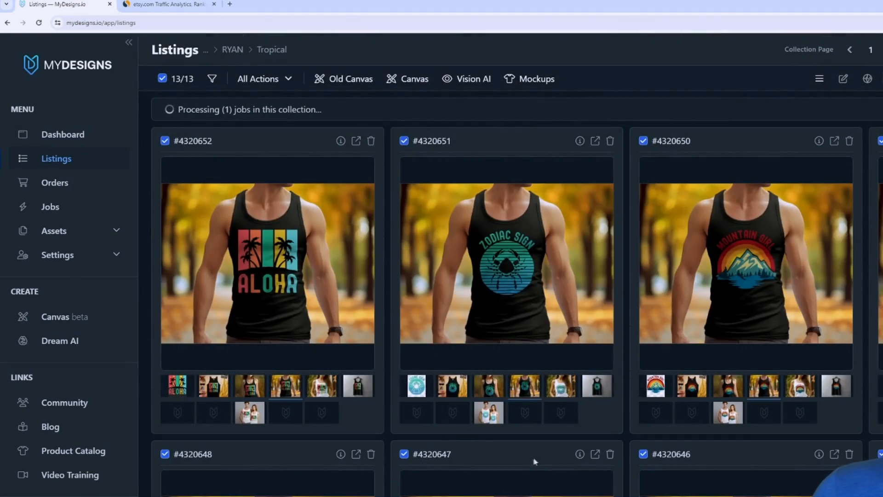
scroll(532, 454, "down", 2)
scroll(533, 450, "down", 5)
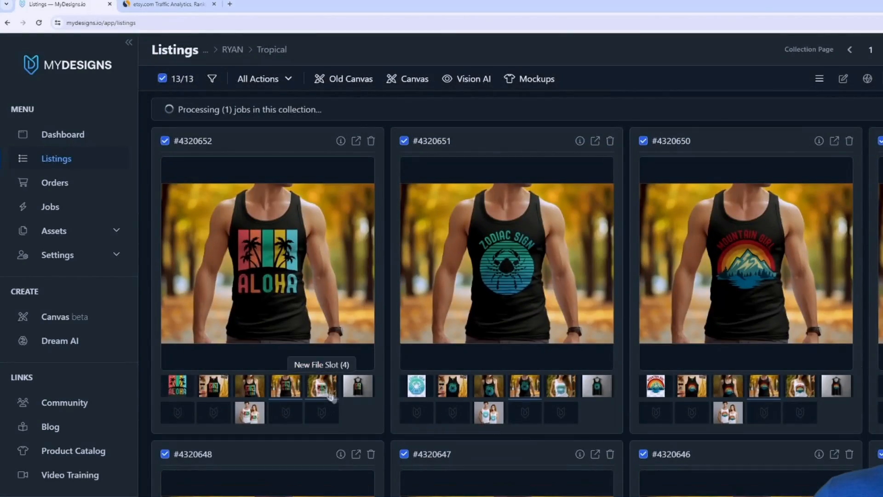
left_click(329, 392)
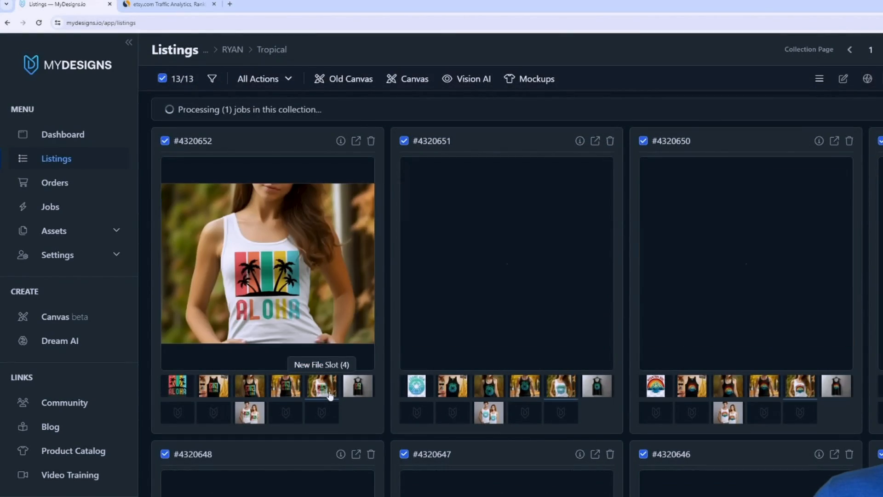
left_click(363, 393)
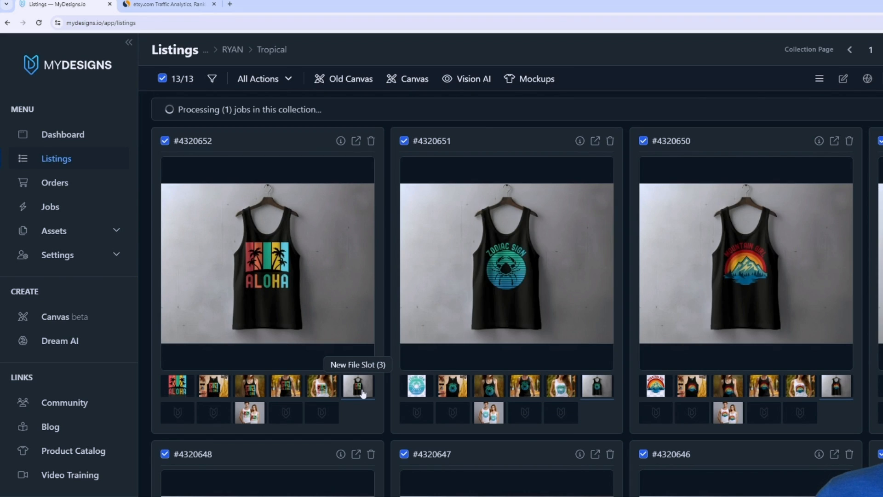
left_click(258, 424)
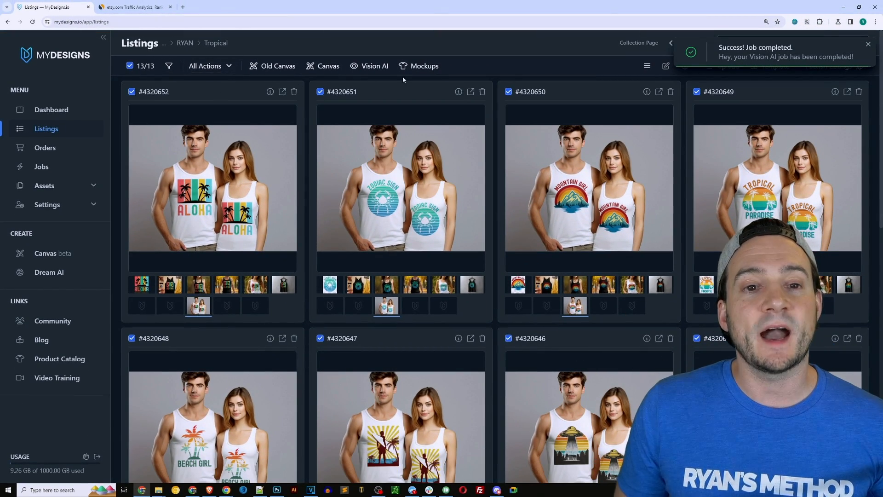
left_click(646, 66)
left_click(455, 122)
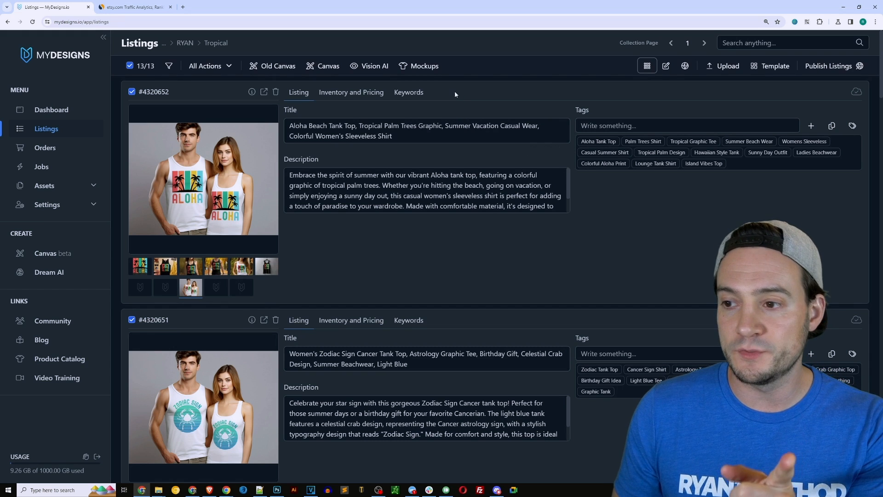
- Start creating video mockups for all selected listings and deselect every preselected input file slot
left_click(422, 65)
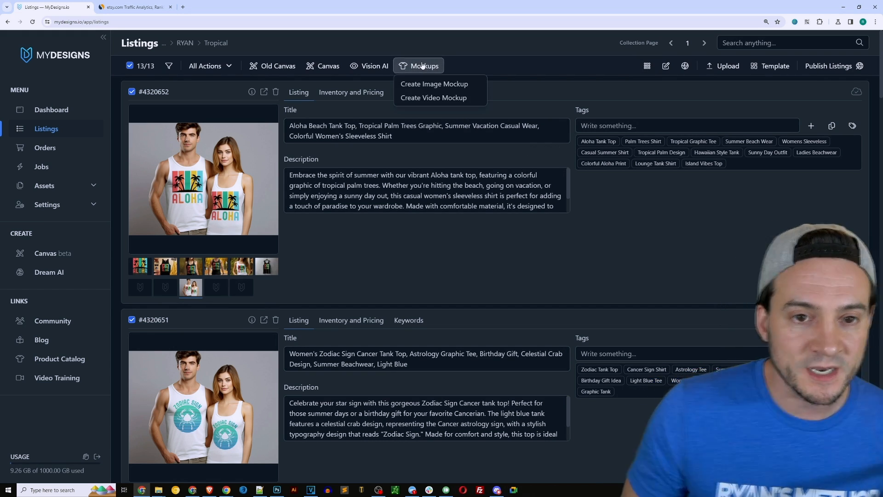
left_click(435, 96)
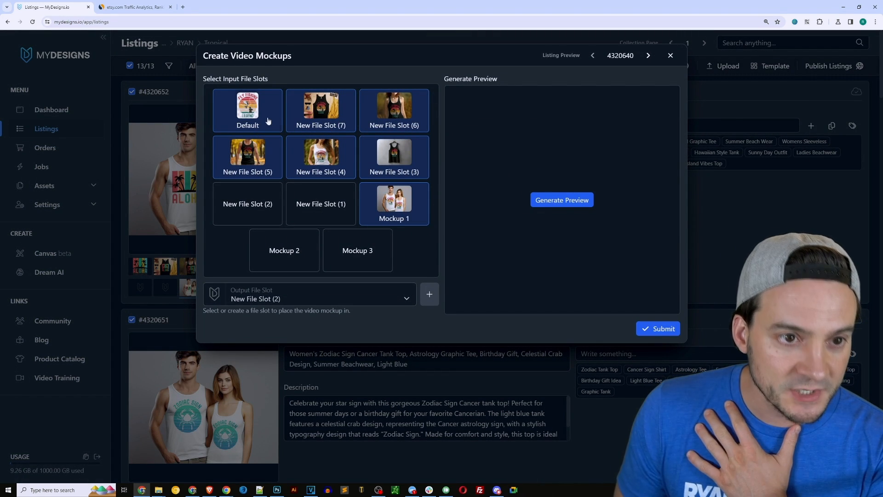
left_click(249, 110)
left_click(321, 110)
left_click(394, 110)
left_click(394, 156)
left_click(394, 203)
left_click(315, 174)
left_click(258, 161)
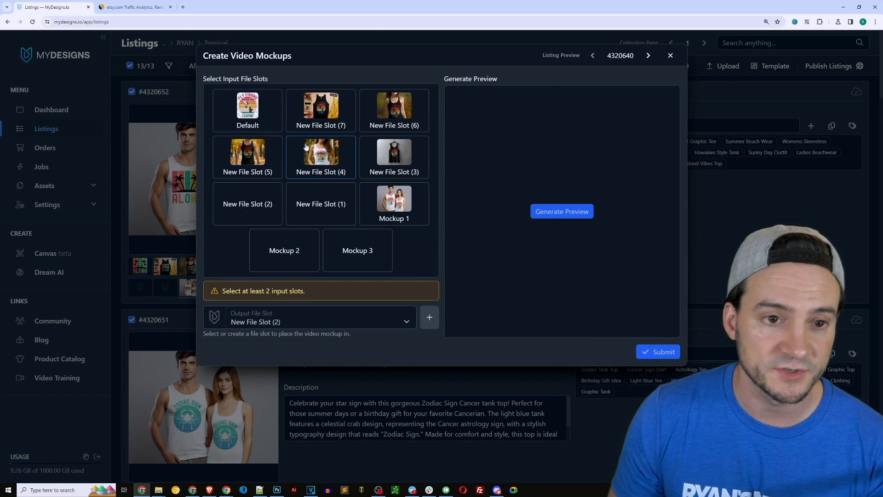
- Select New File Slots (7), (6), (5), (4) and (3) and Mockup 1 as the video's input slots
left_click(324, 113)
left_click(387, 113)
left_click(258, 158)
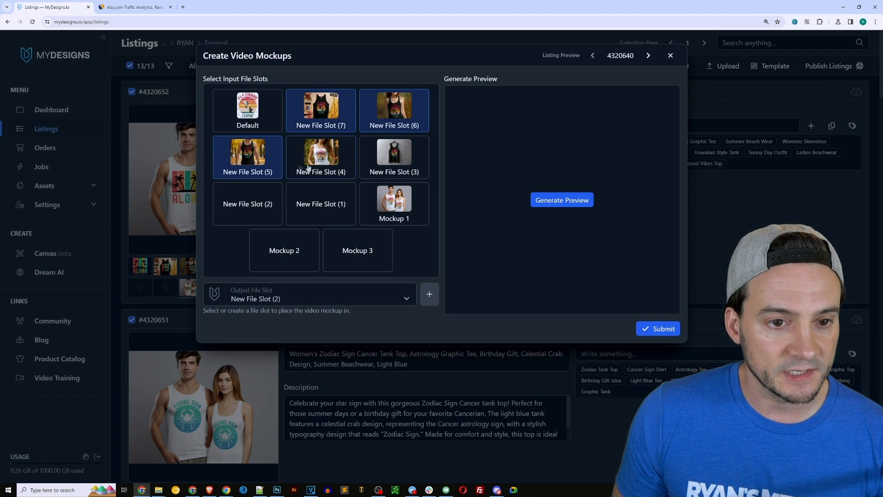
left_click(317, 165)
left_click(403, 168)
left_click(384, 197)
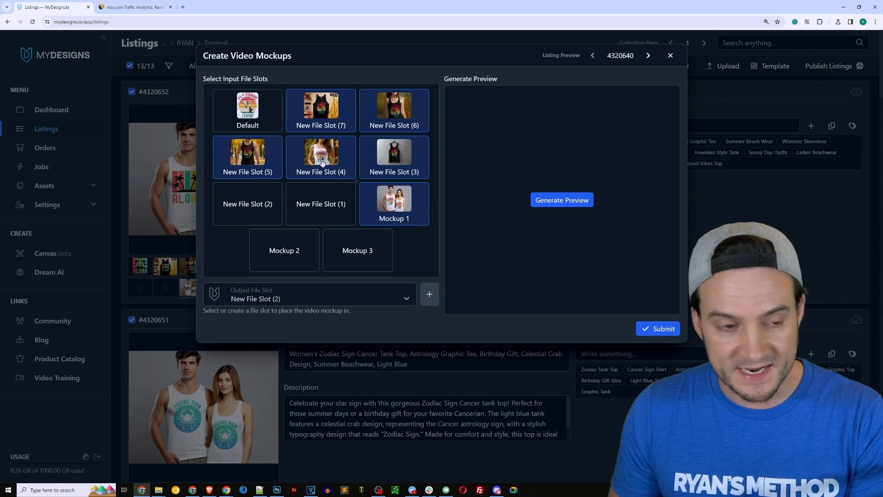
key("Print")
left_click_drag(209, 85, 286, 134)
key("Escape")
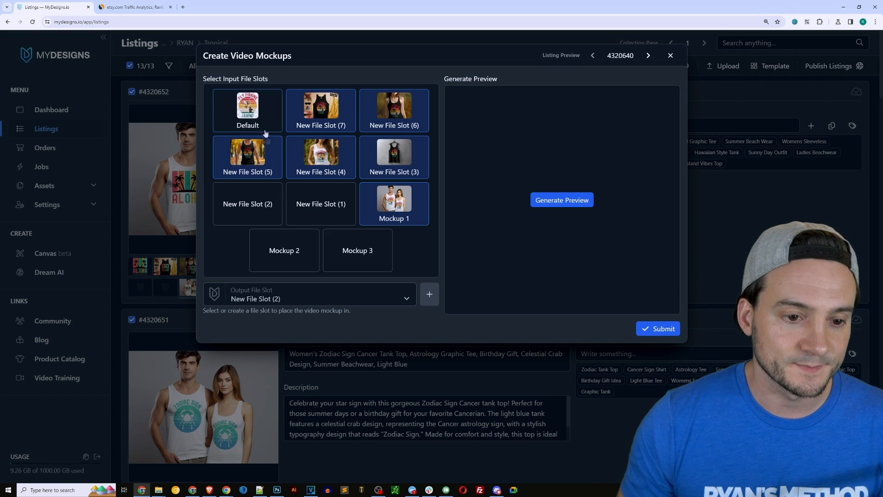
- Set the video's output file slot to Mockup 3 and submit the video mockups
left_click(296, 299)
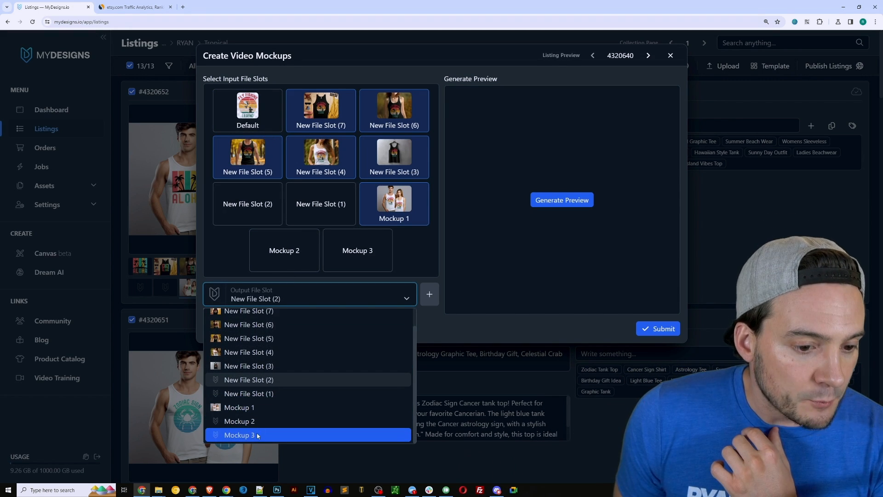
left_click(252, 435)
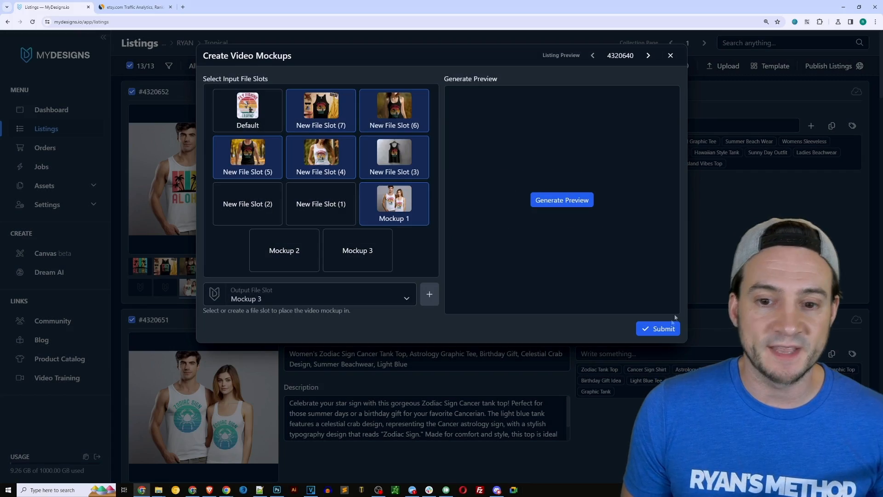
left_click(652, 329)
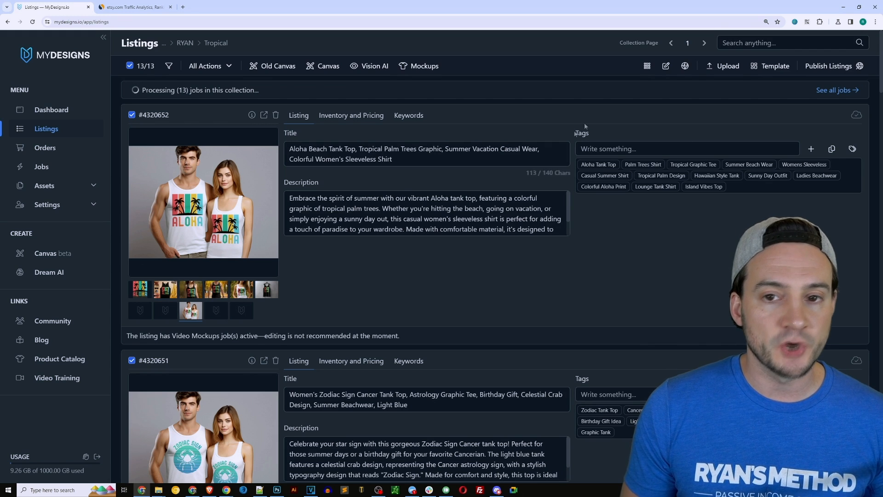
left_click(648, 66)
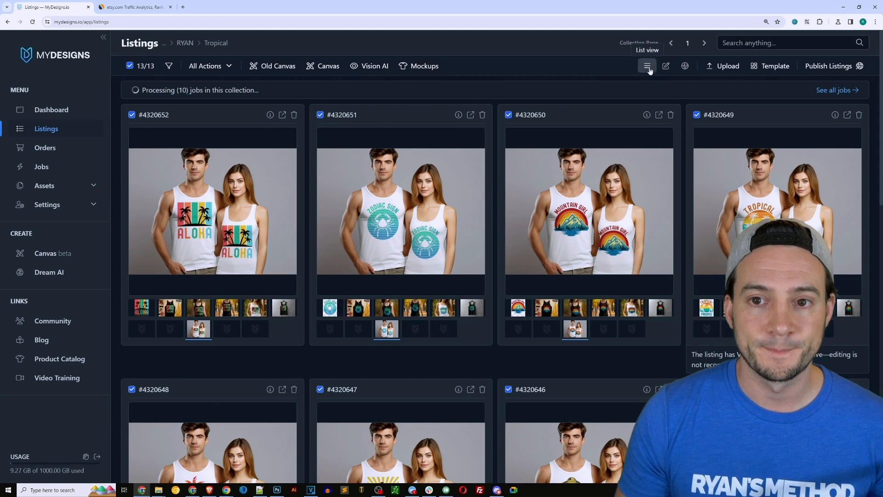
left_click(647, 67)
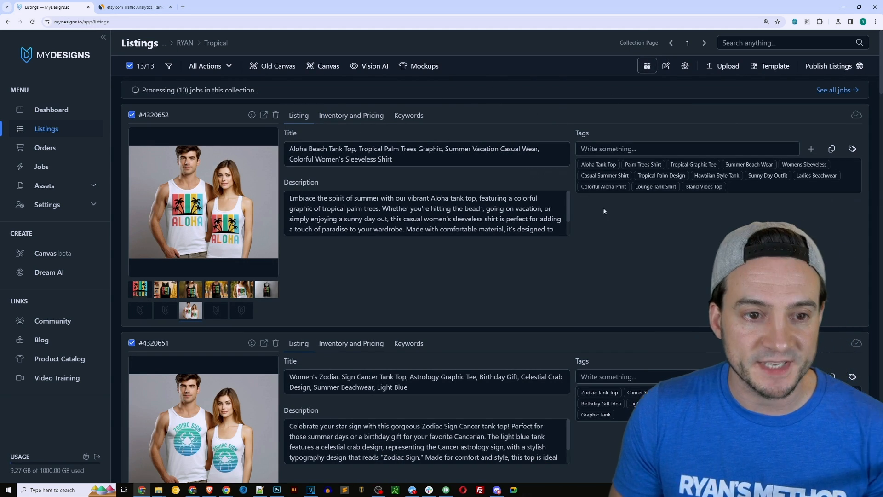
- Show the Aloha listing's default design and compare it with the phrases of the generated title
left_click(142, 293)
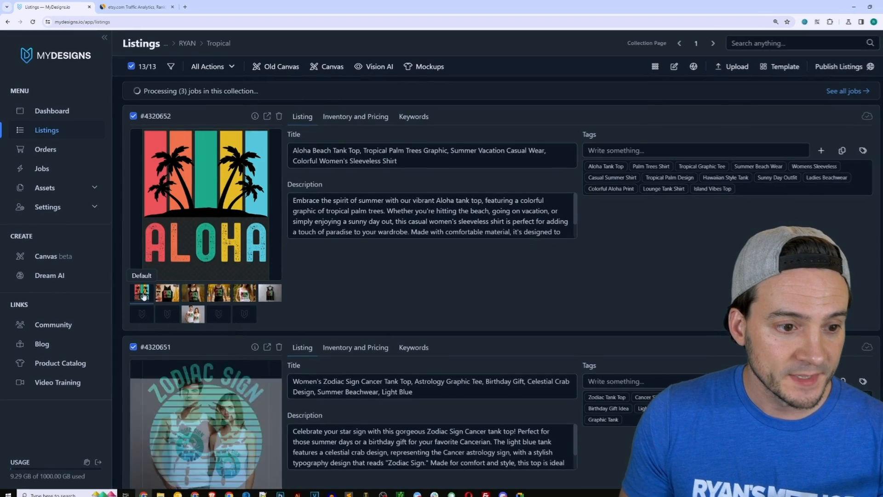
left_click_drag(303, 150, 357, 150)
left_click_drag(453, 155, 680, 155)
left_click(586, 154)
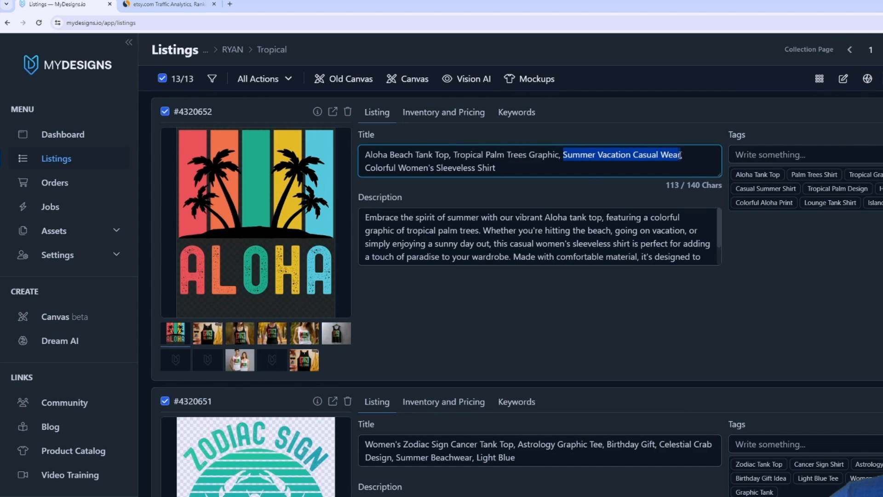
left_click_drag(366, 168, 502, 169)
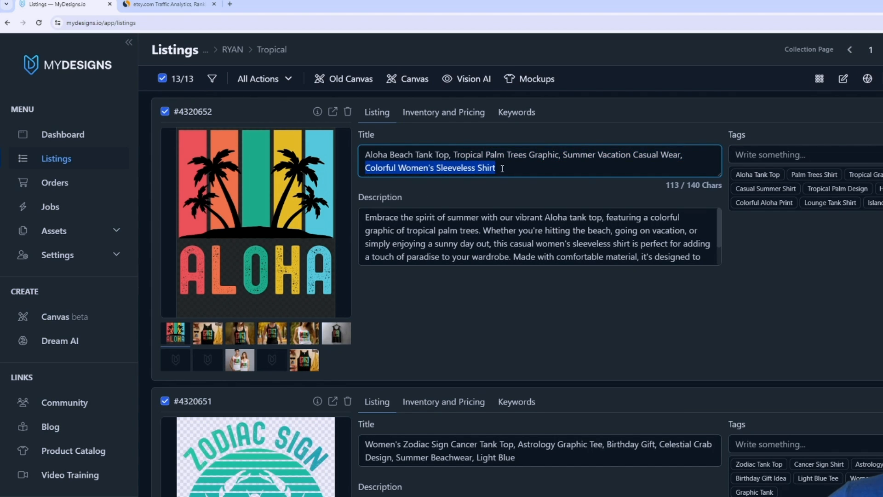
left_click(433, 169)
left_click_drag(435, 168, 407, 169)
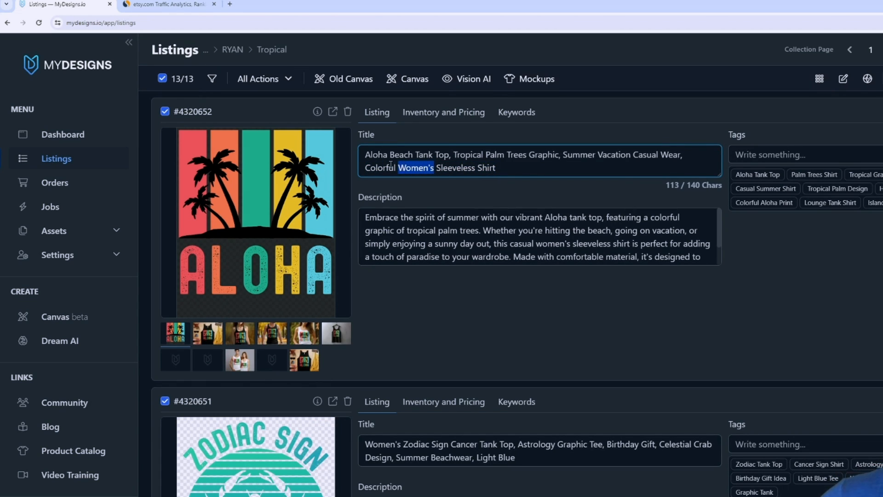
- Start a bulk edit of all selected listings, with Title as the field and Find and replace as the action
left_click(286, 80)
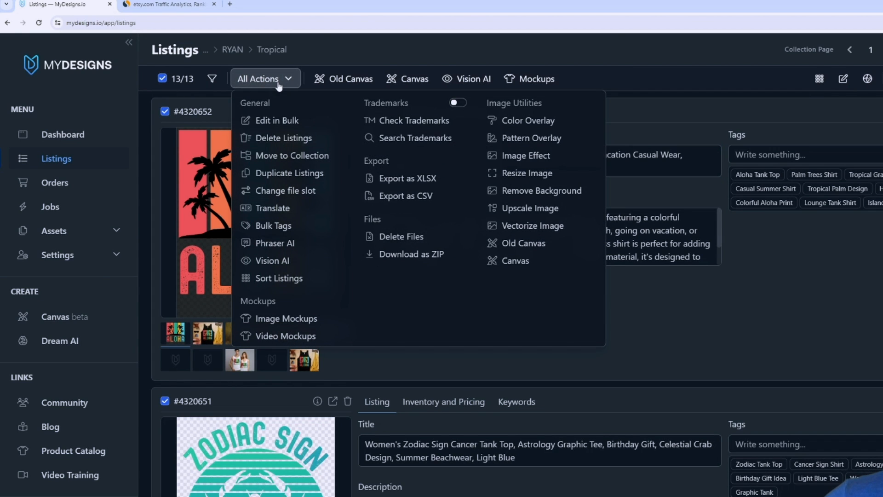
left_click(273, 121)
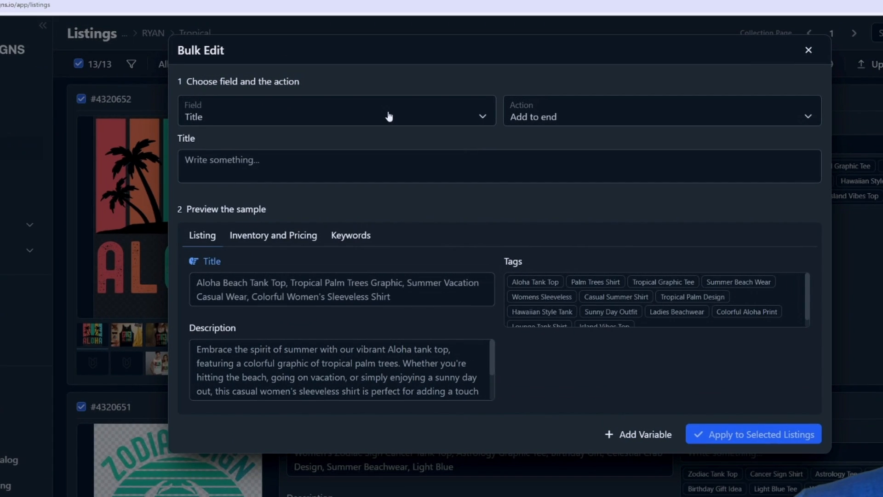
left_click(454, 128)
left_click(302, 145)
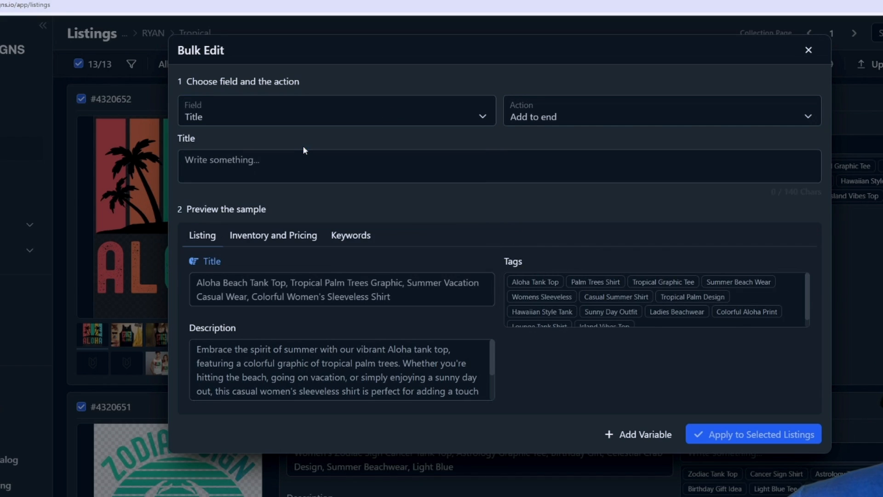
left_click(525, 119)
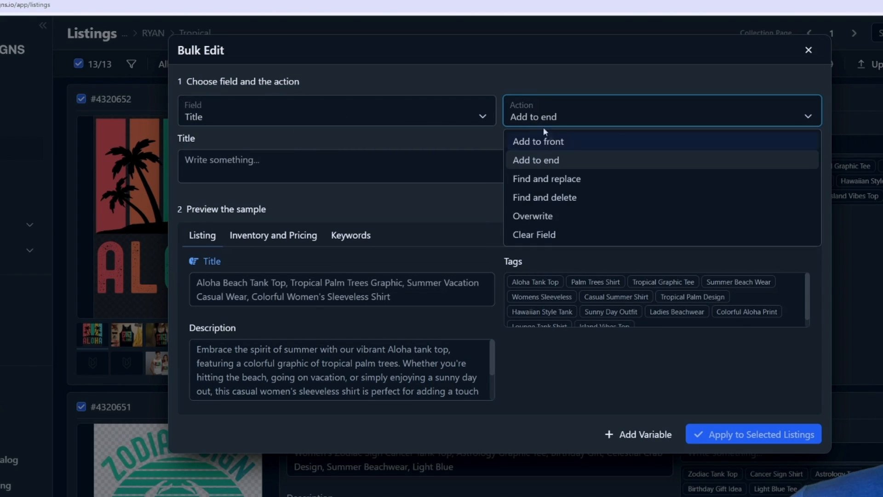
left_click(561, 179)
- Replace "Women's" with "Unisex" in the titles and apply the bulk edit to the selected listings
left_click(295, 161)
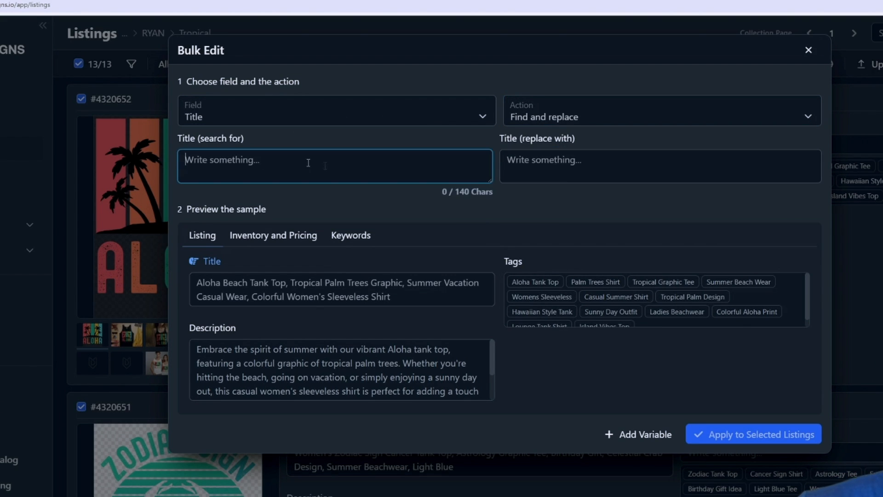
type("Women's")
left_click(509, 181)
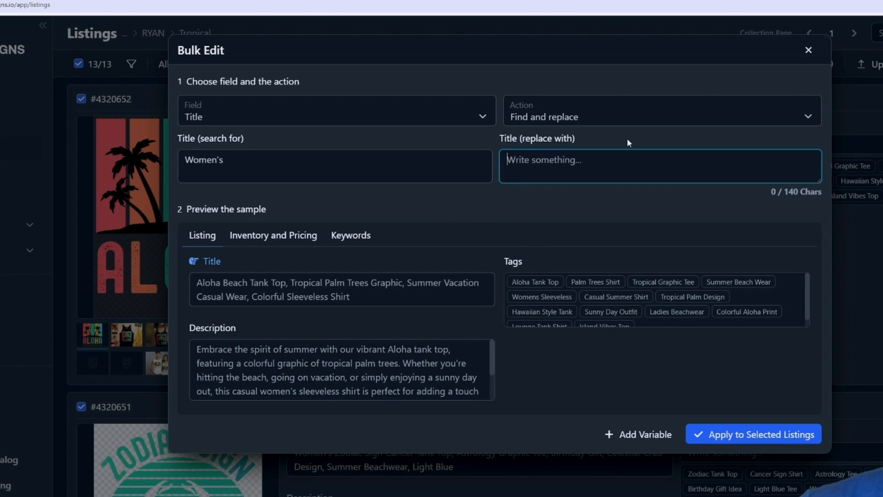
type("Unisex")
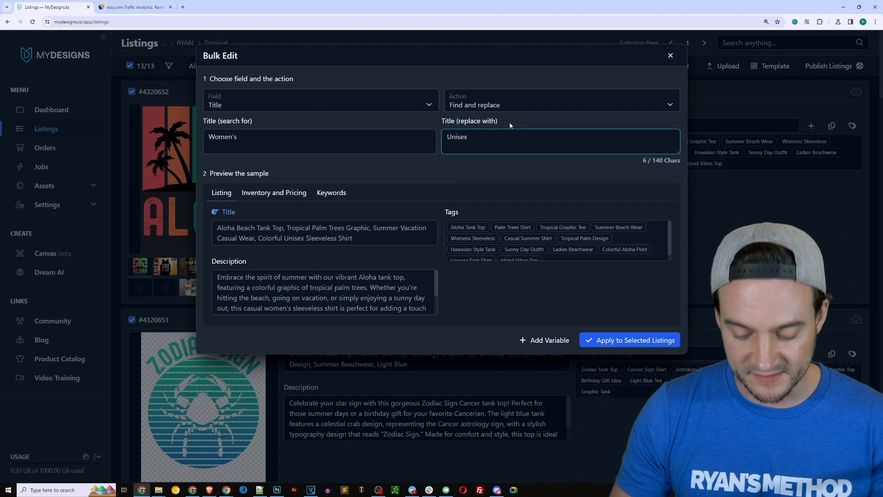
key("Print")
left_click_drag(188, 157, 443, 251)
key("ctrl+c")
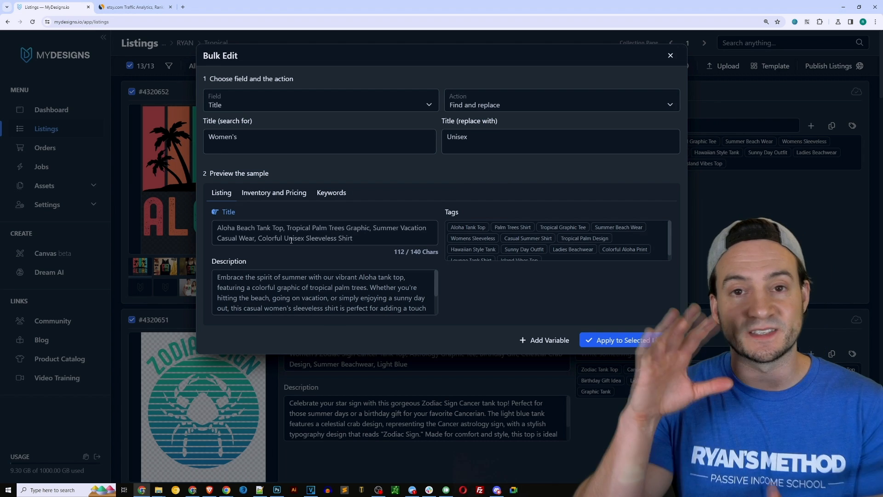
left_click(612, 344)
left_click(517, 97)
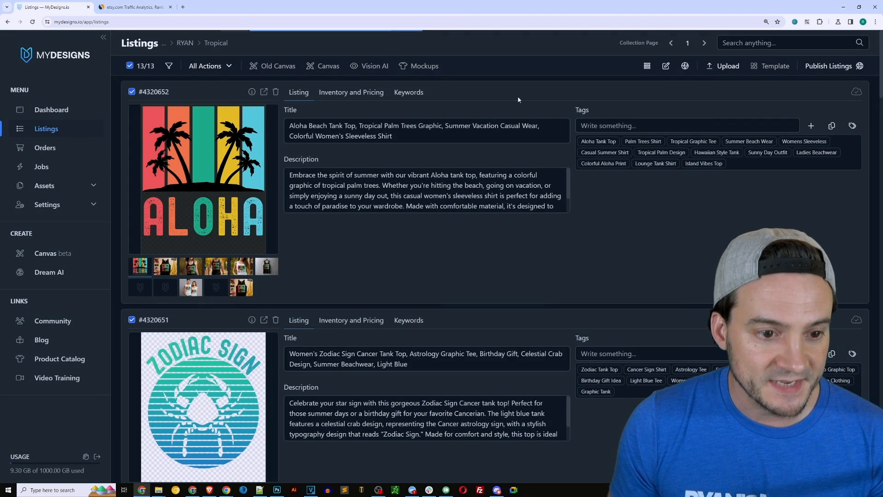
- Check the edited wording in the Aloha listing's title and watch its Mockup 3 video preview
left_click(327, 136)
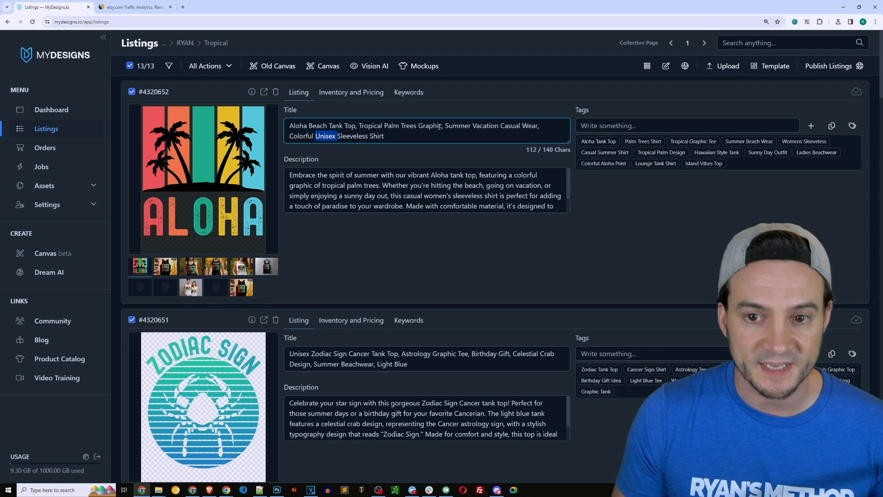
left_click(450, 238)
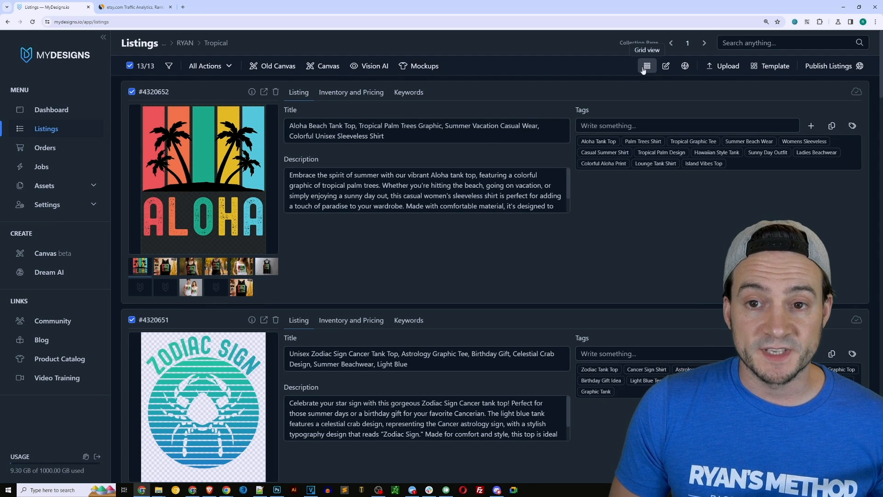
left_click(245, 289)
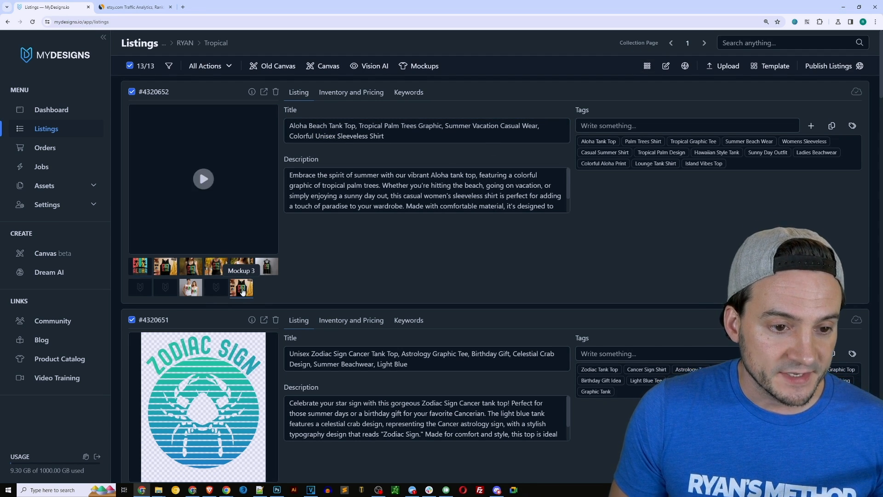
left_click(206, 184)
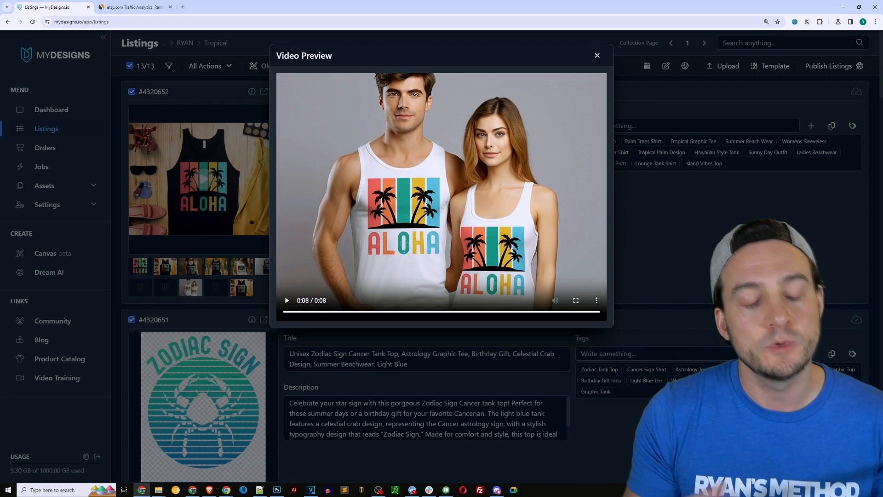
left_click(597, 55)
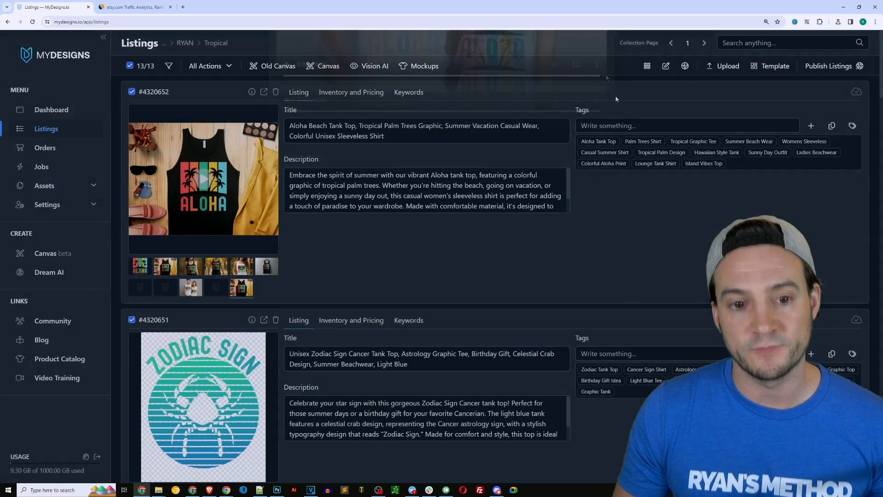
- Read the Zodiac Sign listing's title and description, and skim the text and tags of the listings below it
scroll(353, 255, "down", 5)
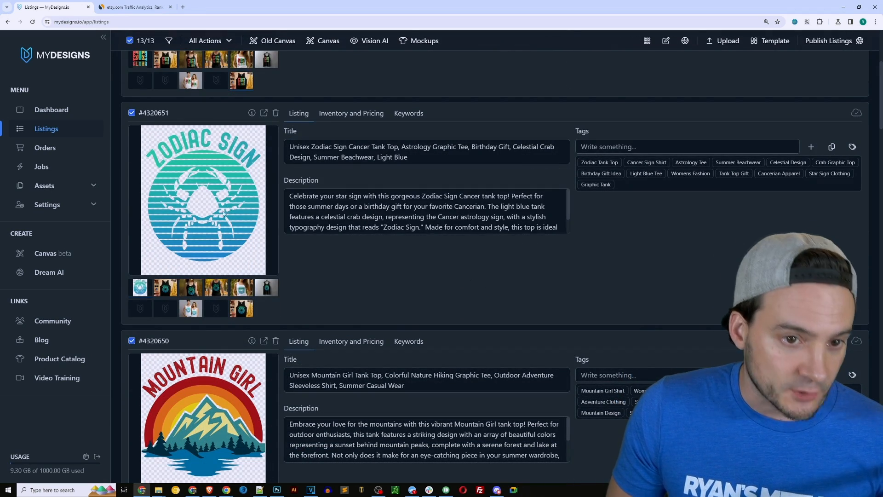
left_click(307, 152)
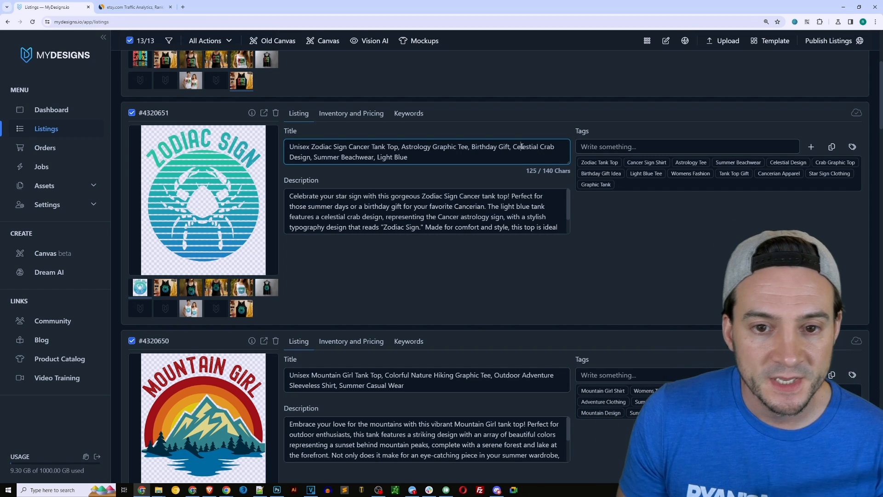
left_click_drag(314, 157, 392, 157)
left_click(362, 217)
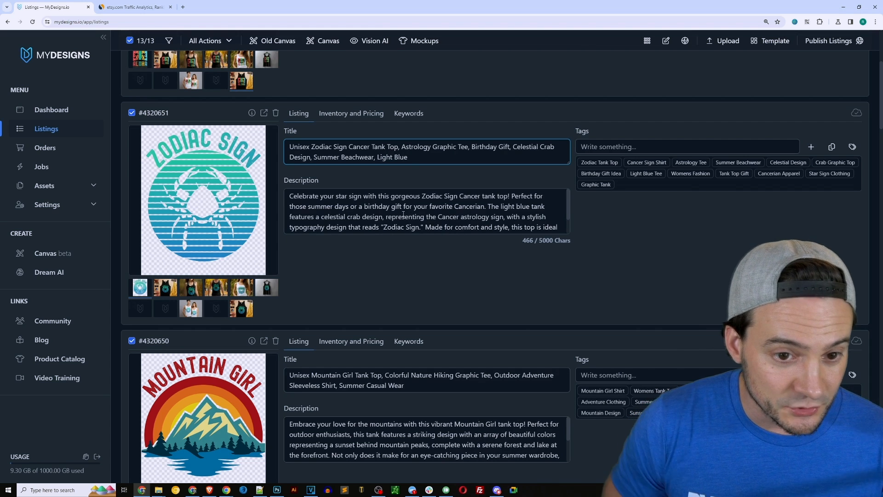
scroll(506, 212, "down", 1)
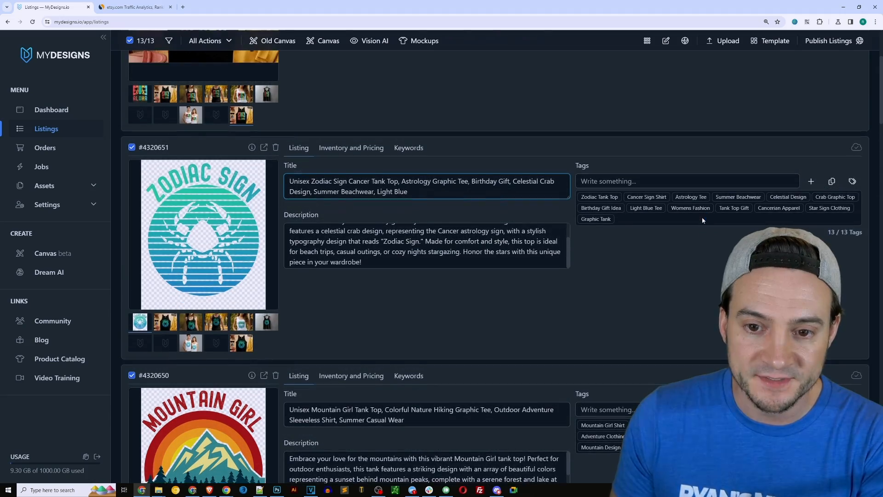
scroll(872, 171, "down", 8)
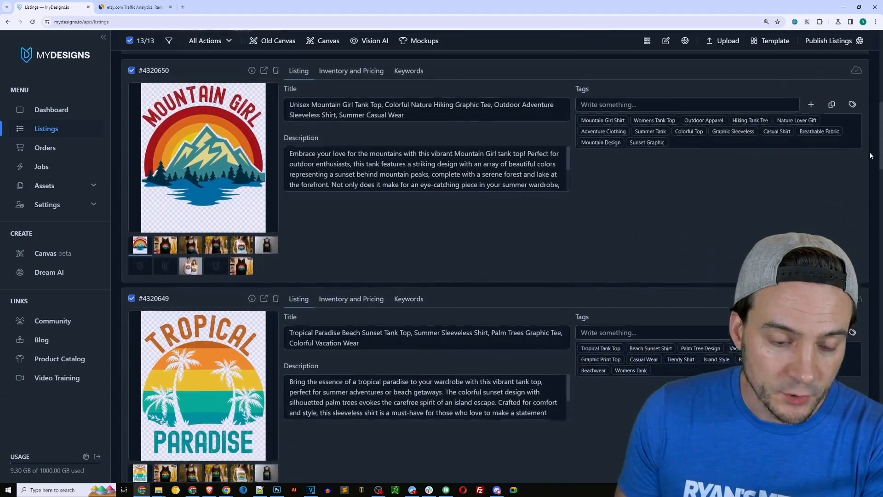
scroll(871, 171, "down", 10)
scroll(872, 171, "up", 17)
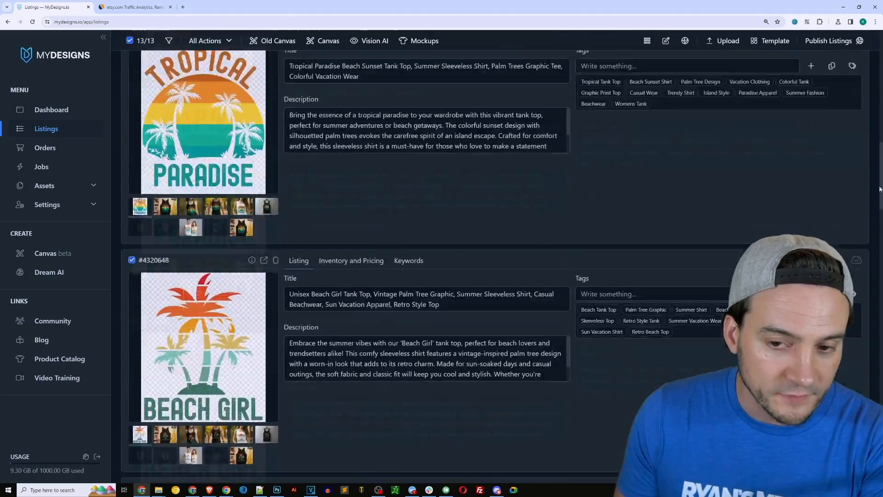
scroll(721, 239, "up", 2)
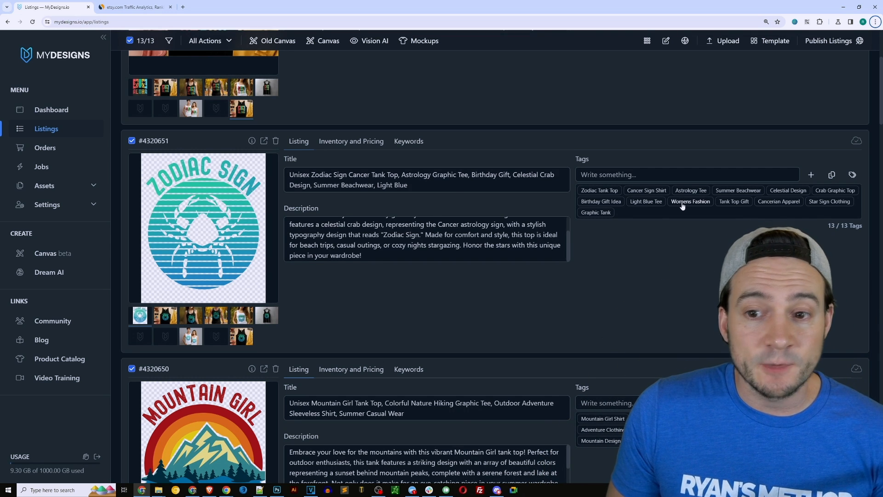
- Remove the "Womens Fashion" tag from the Zodiac Sign listing and add the tag "cancer zodiac sign"
left_click(682, 205)
left_click(624, 174)
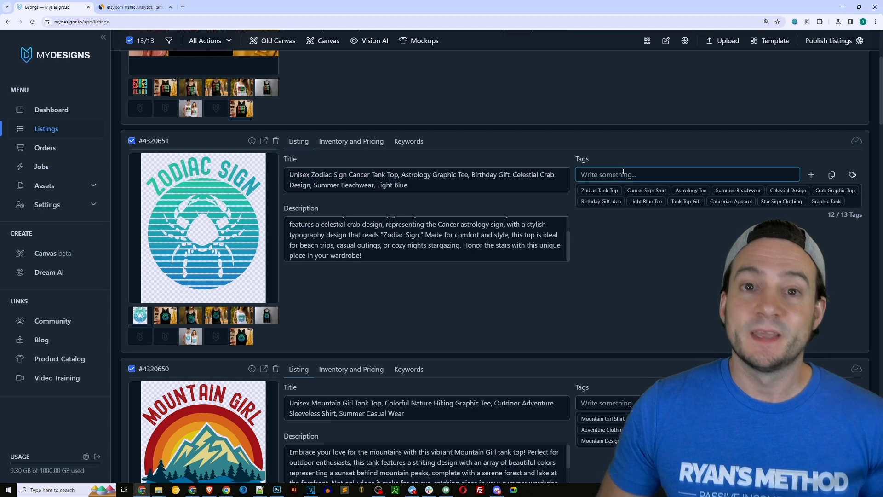
type("casn")
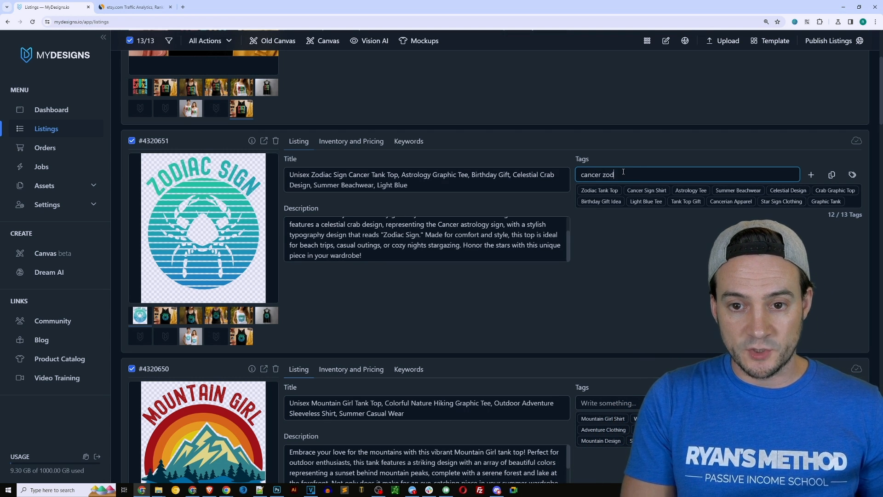
key("Return")
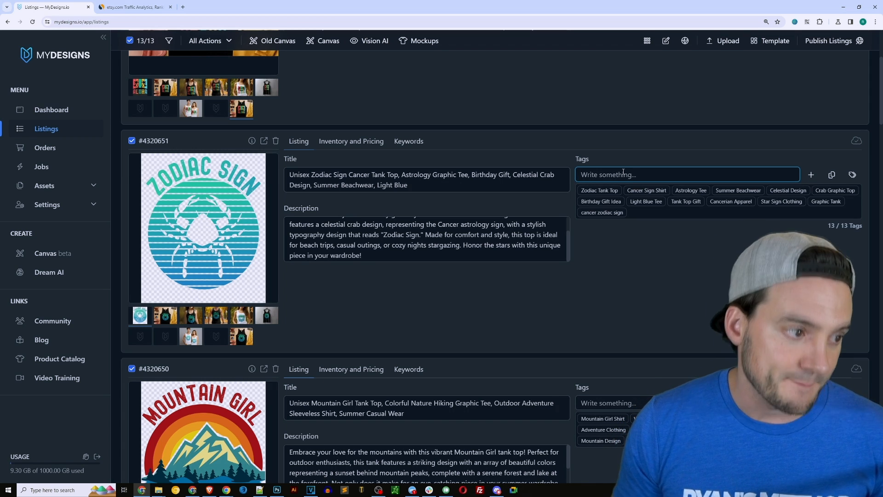
- Look over the Zodiac Sign listing's inventory, pricing and keyword fields, and return to the main listing data
left_click(340, 142)
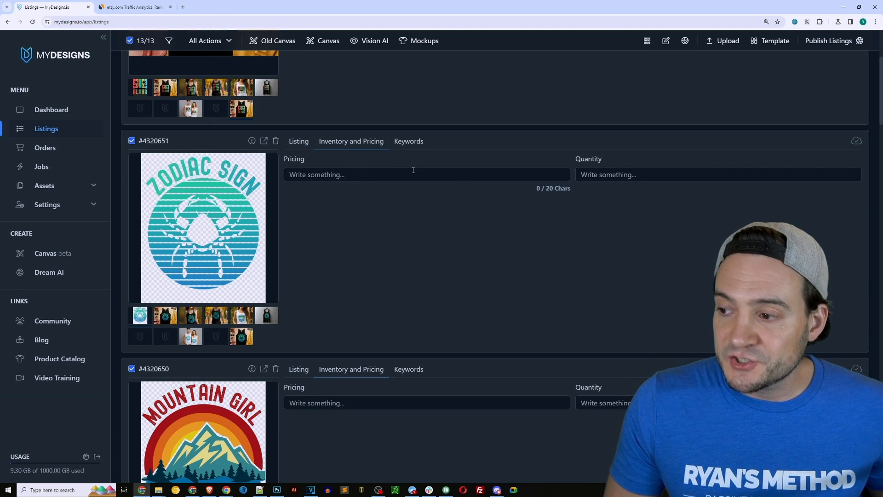
left_click(408, 142)
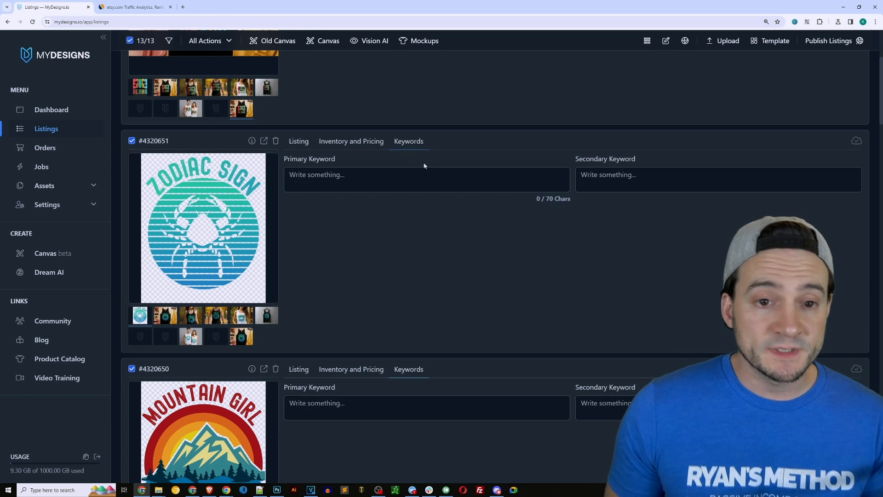
left_click(301, 146)
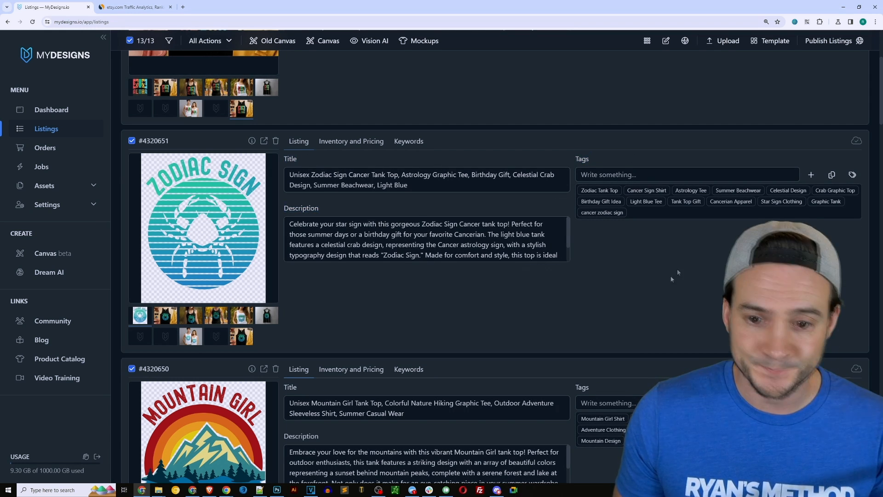
scroll(678, 272, "up", 4)
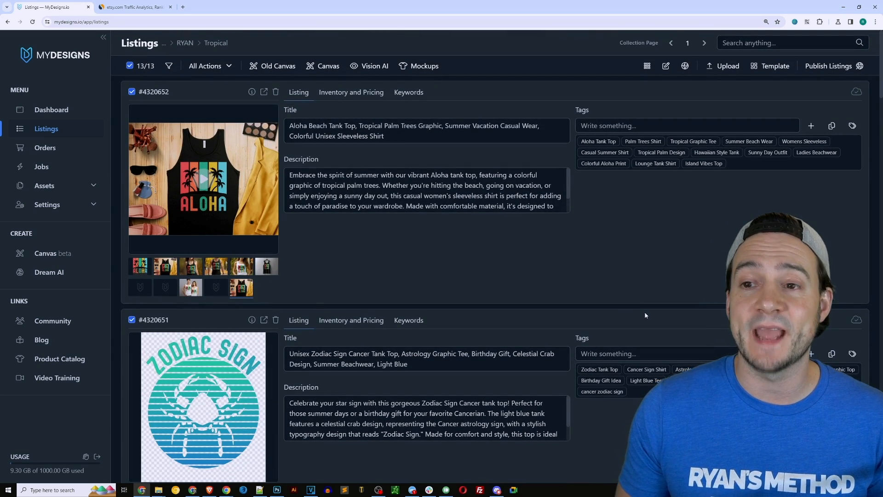
- Start publishing all selected listings as products and review the preset data fields, platform, store and category
left_click(827, 68)
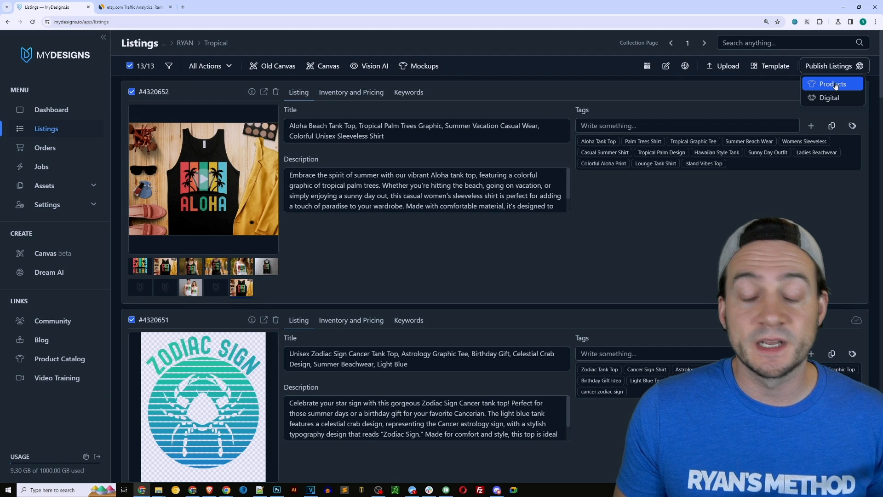
left_click(836, 84)
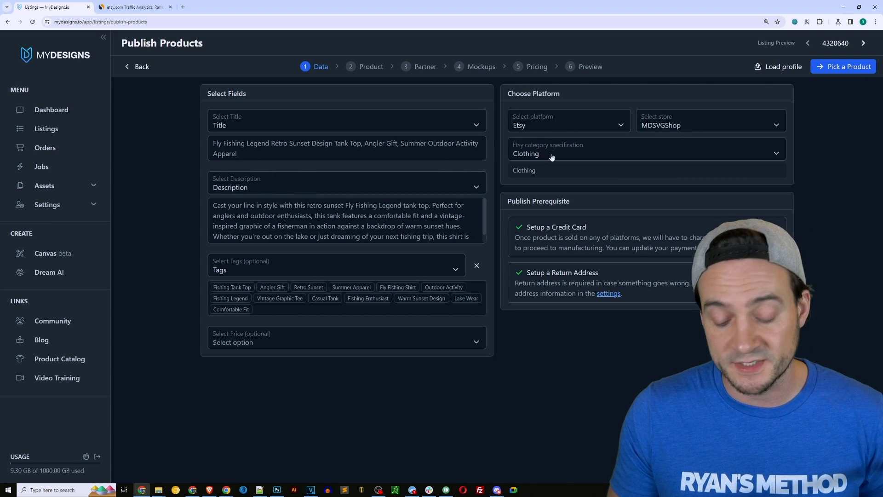
key("Print")
mouse_move(623, 107)
left_mouse_down()
mouse_move(661, 126)
mouse_move(796, 138)
left_mouse_up()
key("Escape")
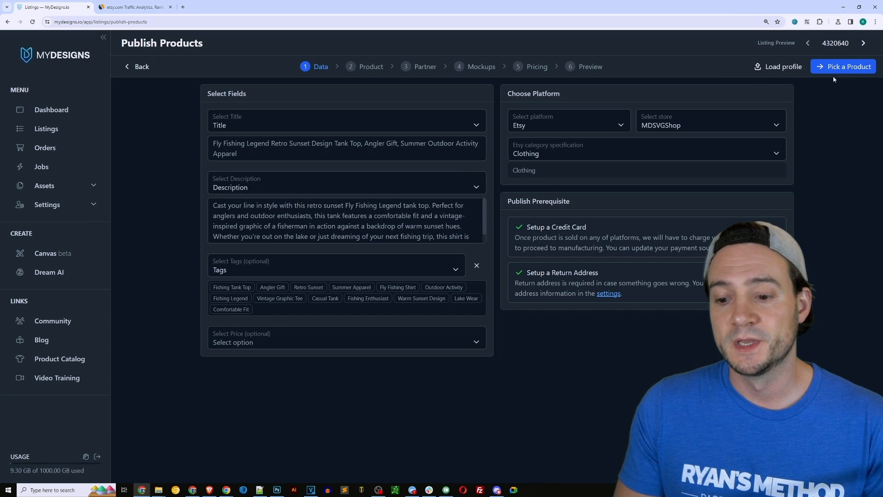
- Search the product catalog for 3480, choose the men's Bella 3480 tank top, and select Printful as the print partner
left_click(846, 67)
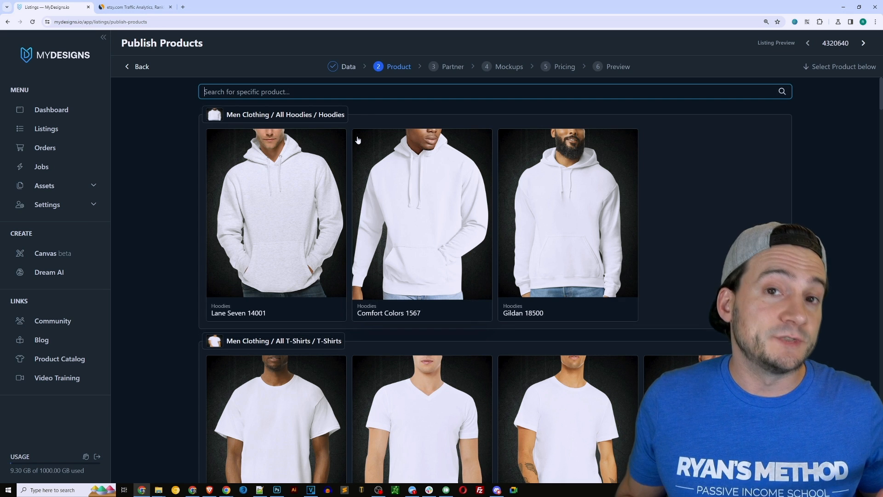
type("3480")
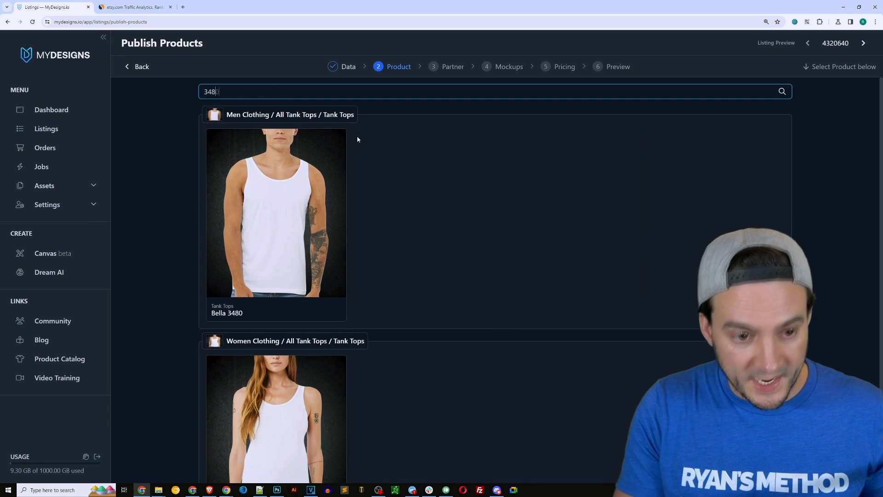
scroll(390, 152, "down", 2)
scroll(400, 166, "up", 2)
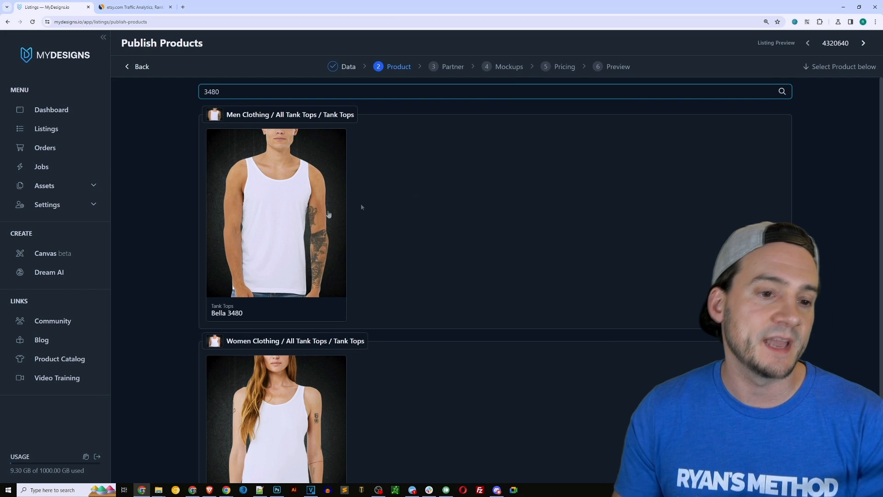
left_click(299, 212)
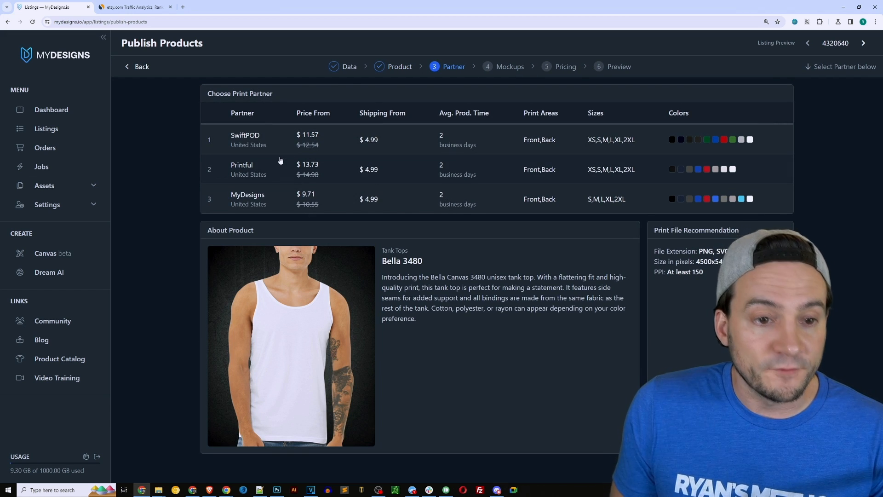
left_click(254, 169)
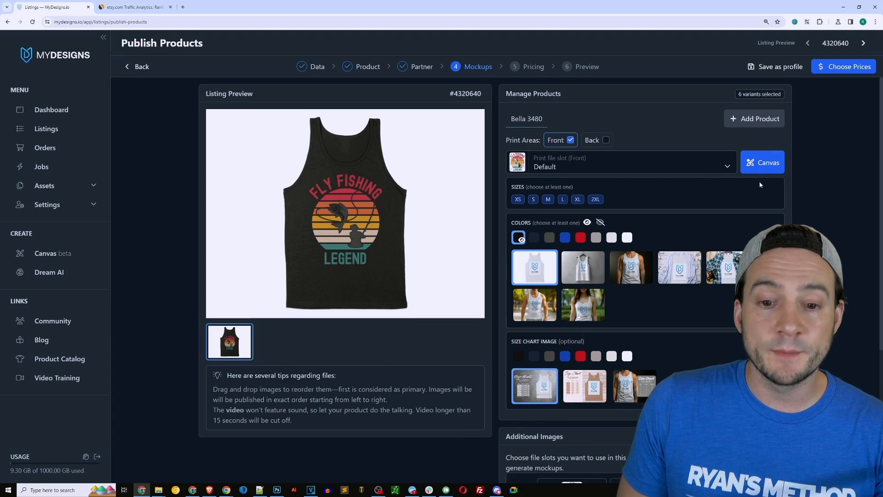
- Add New File Slots (7), (6), (5), (4) and (3), the couple mockup and the video as additional listing images
scroll(880, 252, "down", 5)
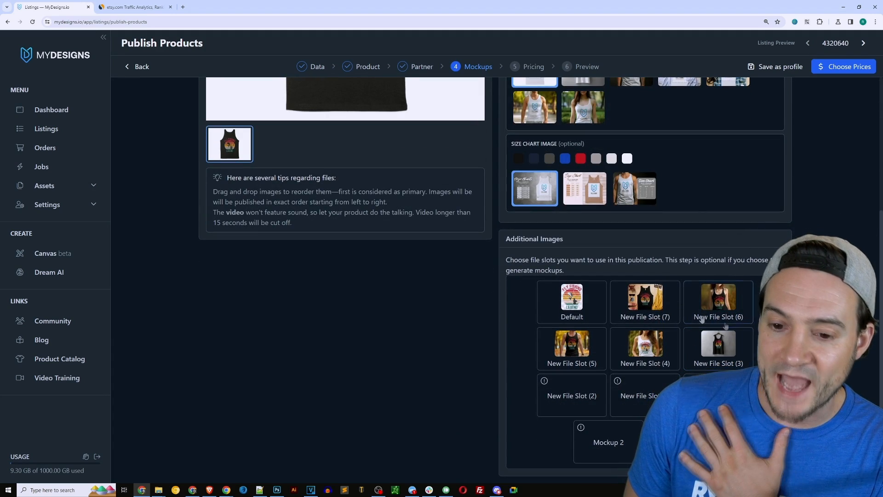
left_click(653, 303)
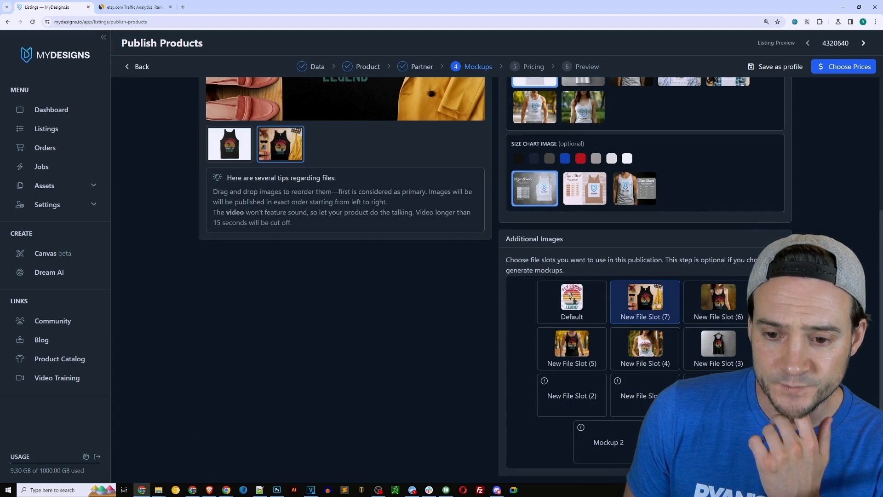
left_click(726, 307)
left_click(585, 344)
left_click(661, 347)
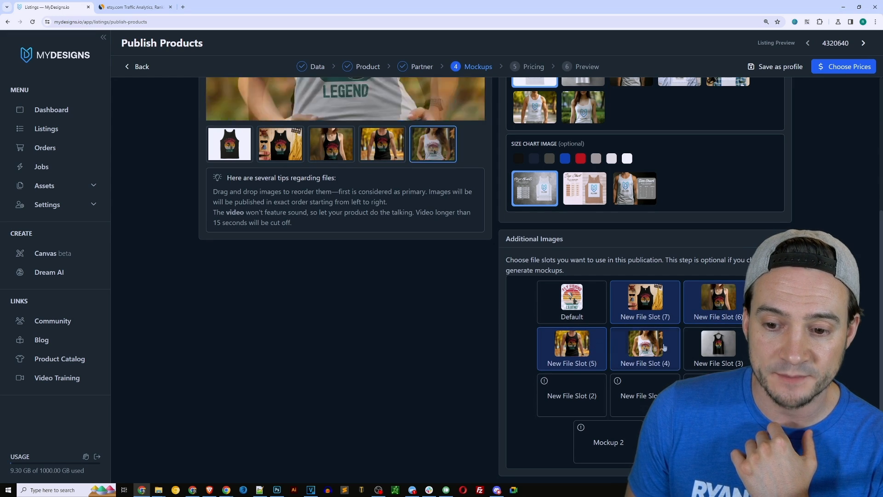
left_click(733, 349)
left_click(729, 394)
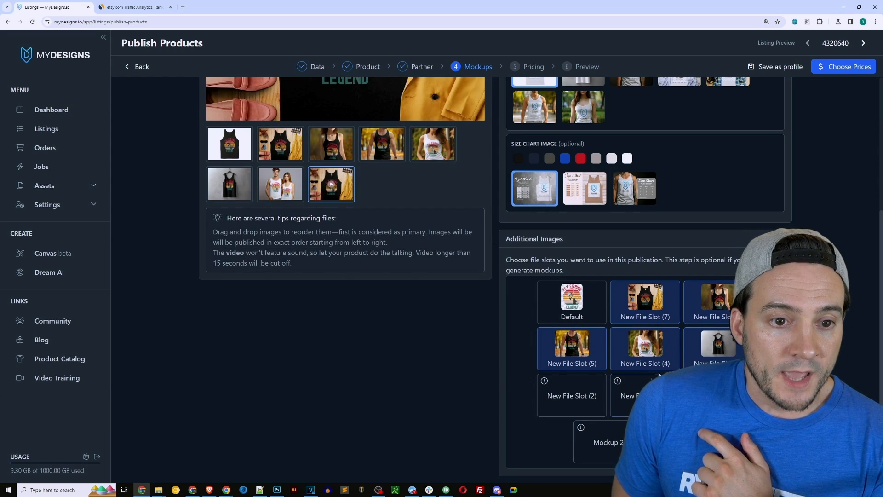
- Move the couple mockup to third place in the listing images, and preview the flat-lay, couple and video files
scroll(331, 354, "up", 4)
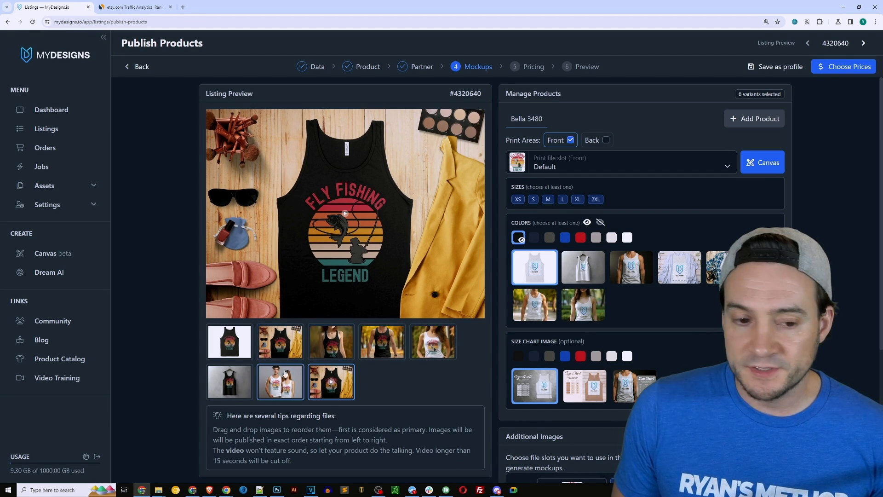
left_click_drag(285, 384, 331, 343)
left_click(288, 343)
left_click(340, 345)
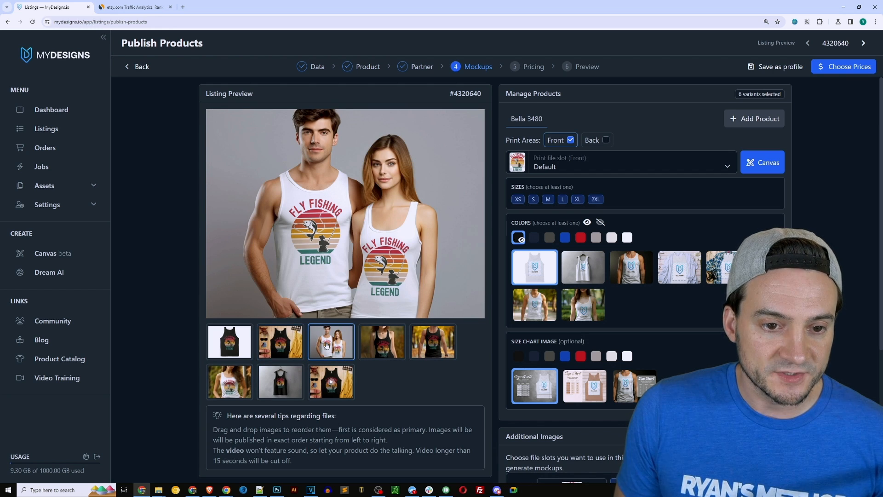
left_click(283, 344)
left_click(349, 346)
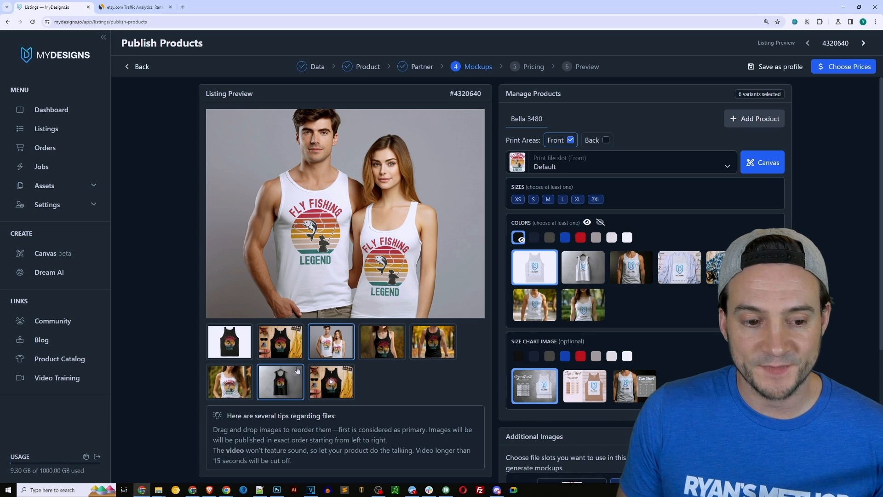
left_click(337, 385)
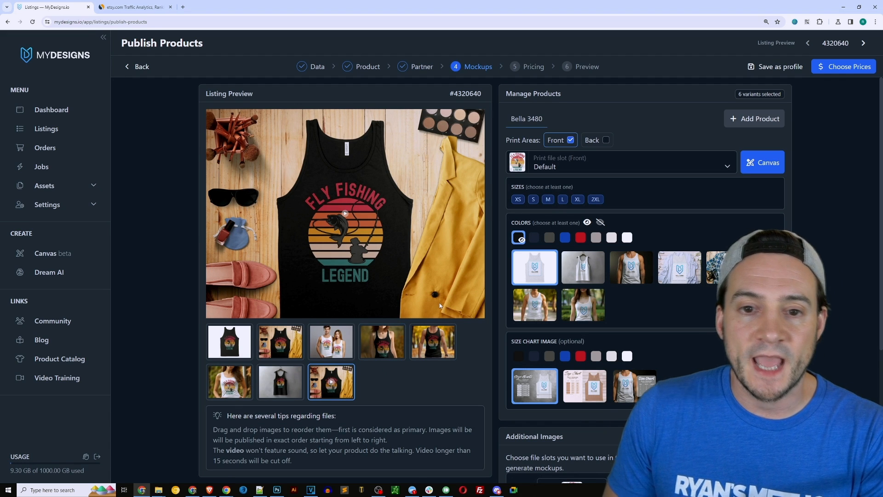
- Keep only the front print area for the Bella 3480, and add the colors Navy, dark gray, True Royal and Red
left_click(606, 141)
left_click(606, 141)
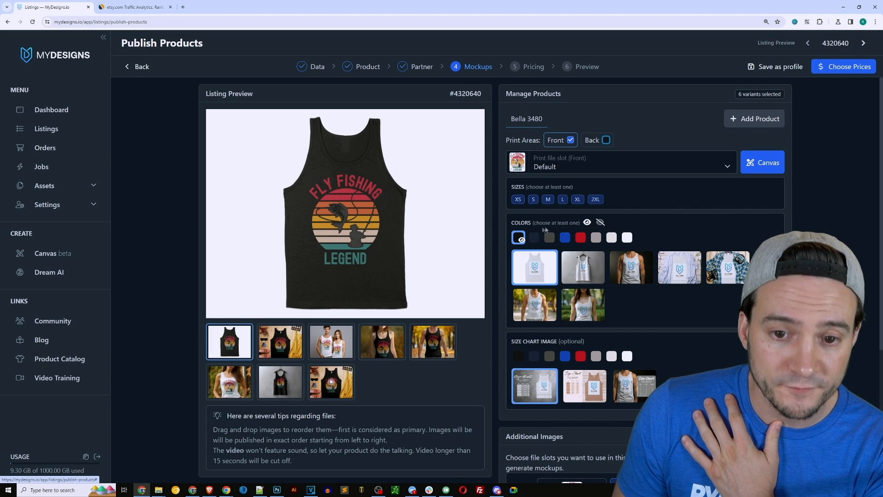
left_click(534, 237)
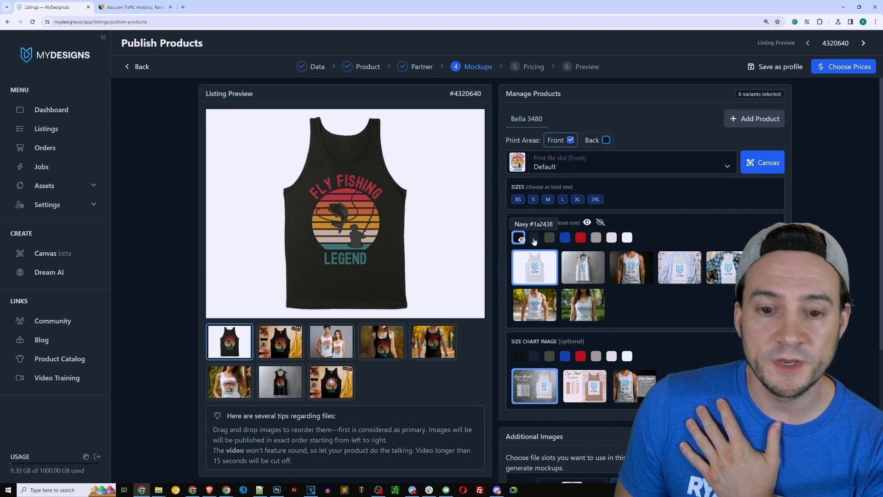
left_click(550, 237)
left_click(565, 237)
left_click(580, 237)
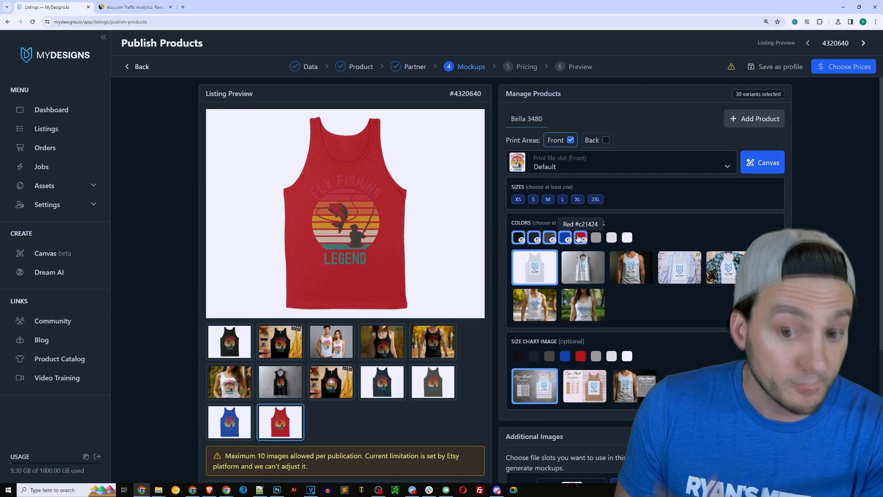
- Turn off the mockup previews for Red and True Royal, and add the three remaining light colors, including White
left_click(579, 238)
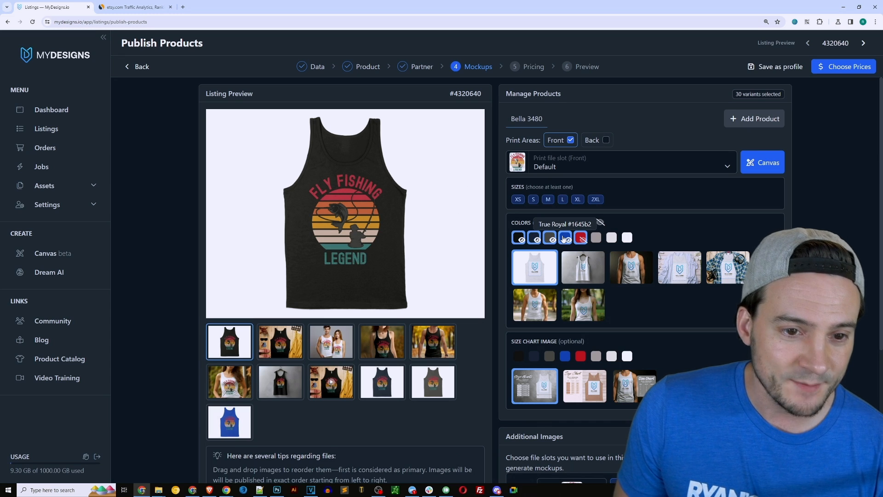
left_click(564, 238)
left_click(597, 239)
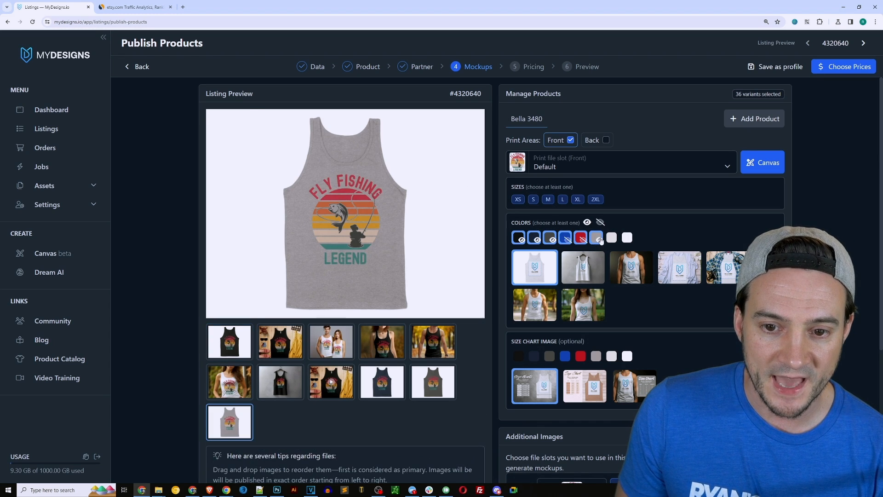
left_click(612, 238)
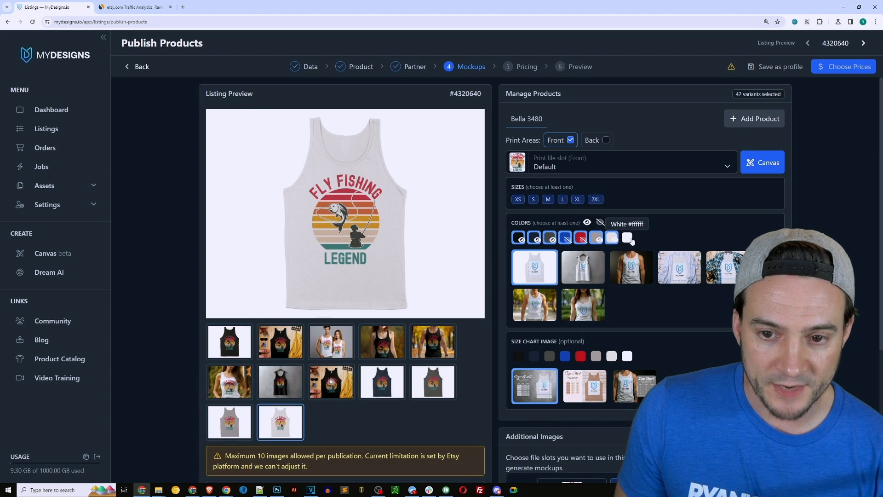
left_click(627, 238)
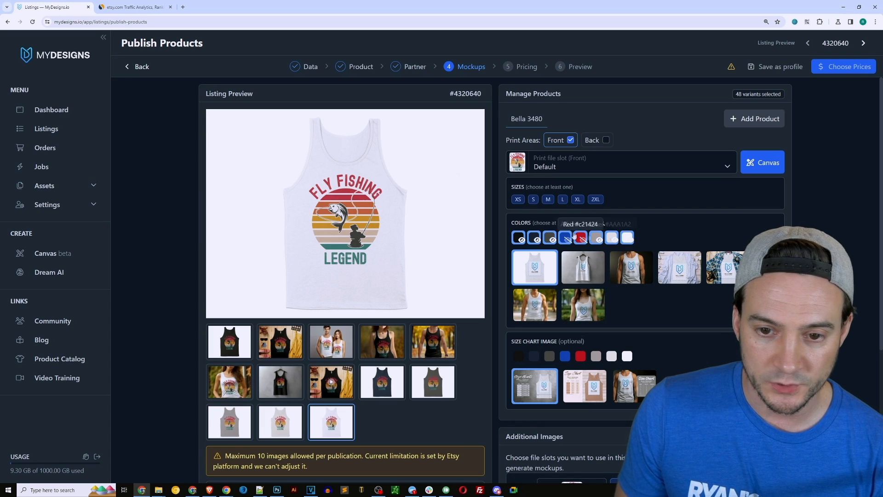
scroll(663, 244, "down", 1)
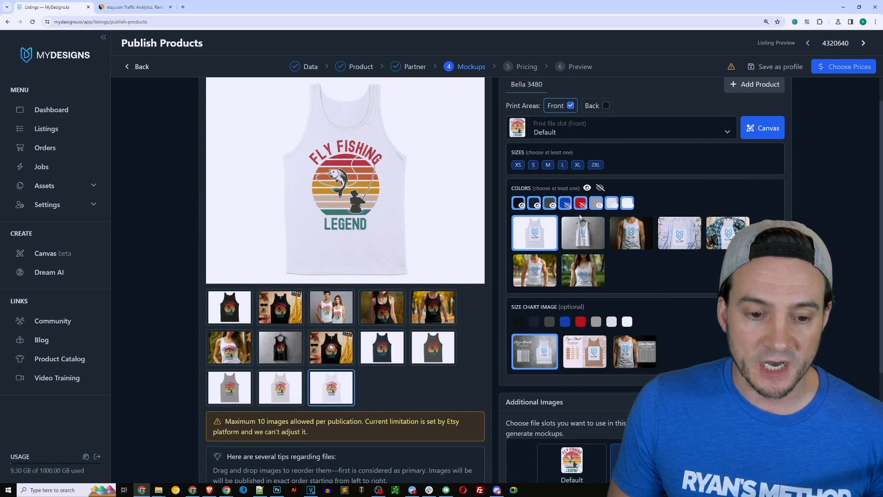
key("Print")
left_click_drag(195, 338, 461, 408)
left_click_drag(395, 388, 393, 385)
key("Escape")
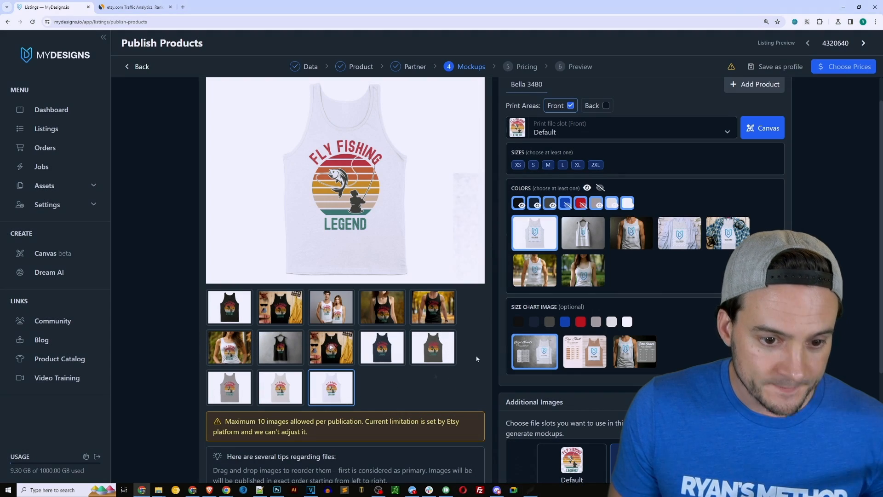
- Disable preview generation for all selected colors and continue to the pricing stage
left_click(600, 189)
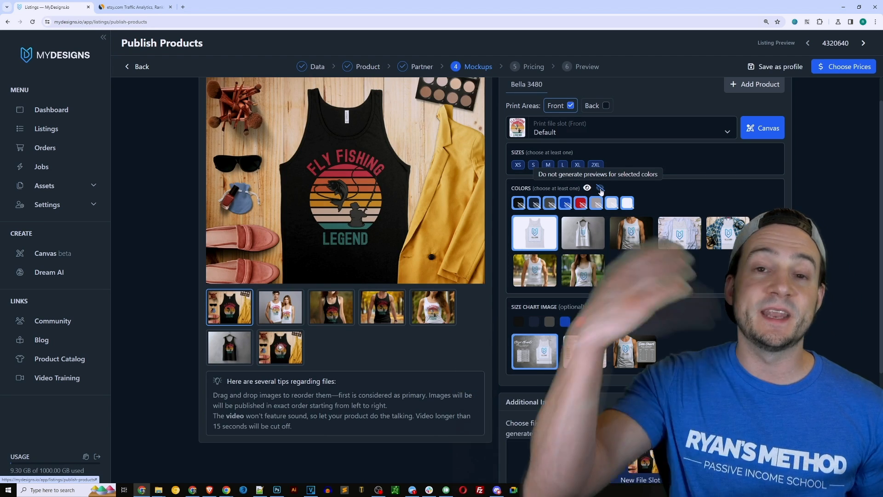
scroll(845, 163, "up", 1)
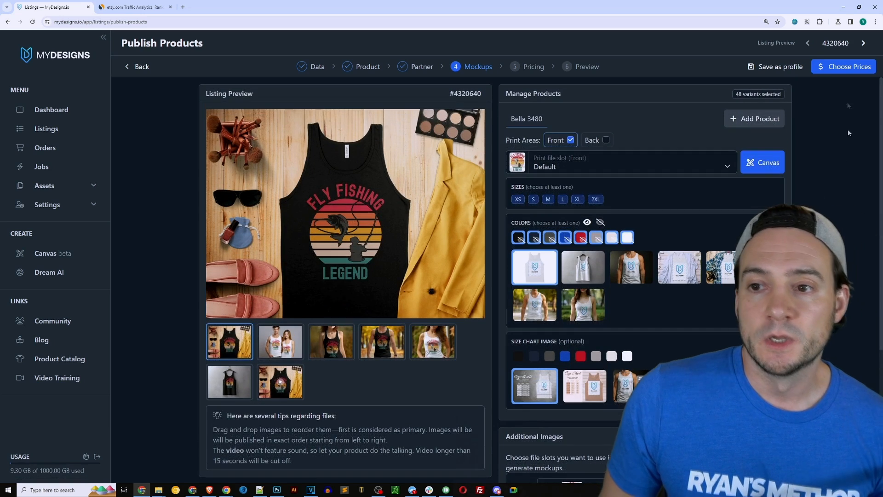
left_click(835, 68)
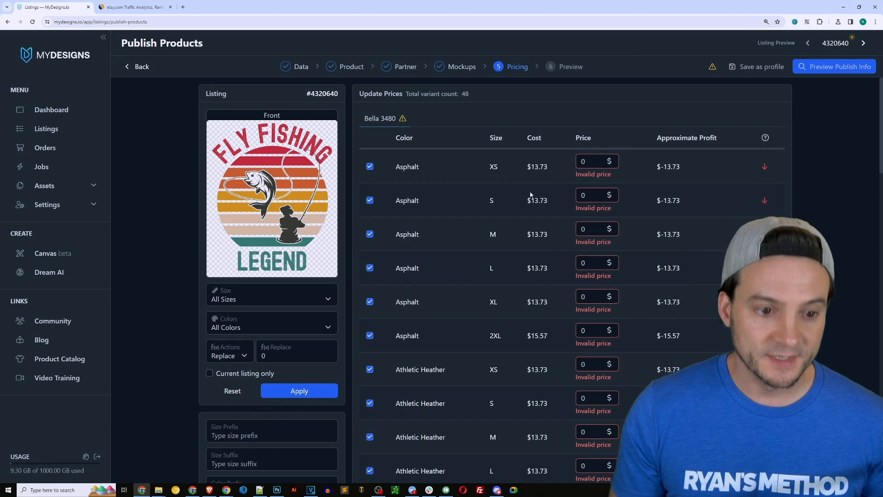
- Replace the price of all sizes and all colors with 21.99 across the listings
scroll(273, 271, "down", 2)
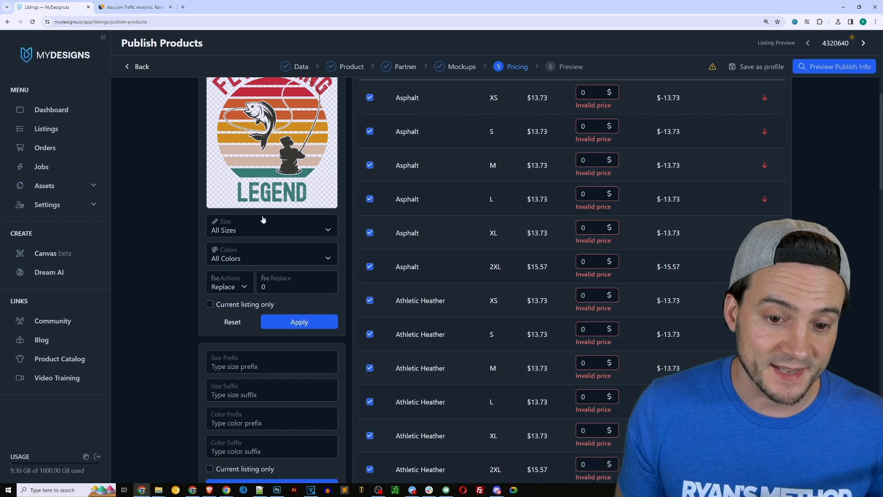
left_click(271, 229)
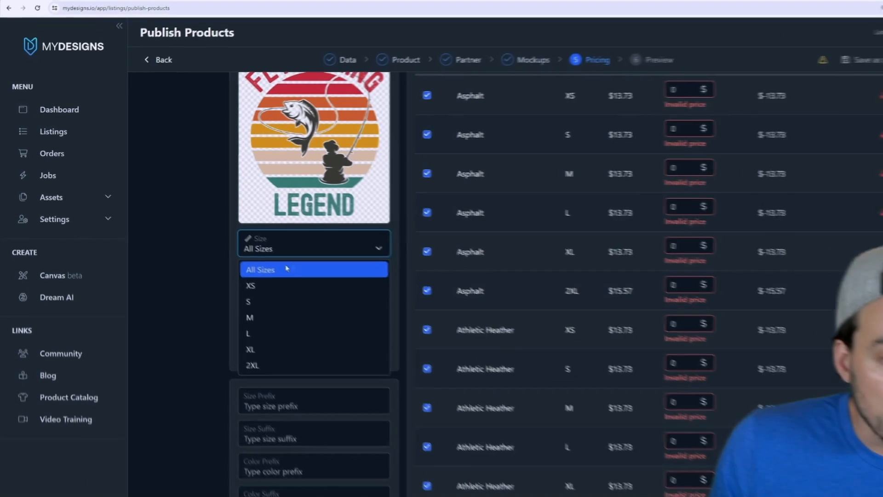
left_click(287, 269)
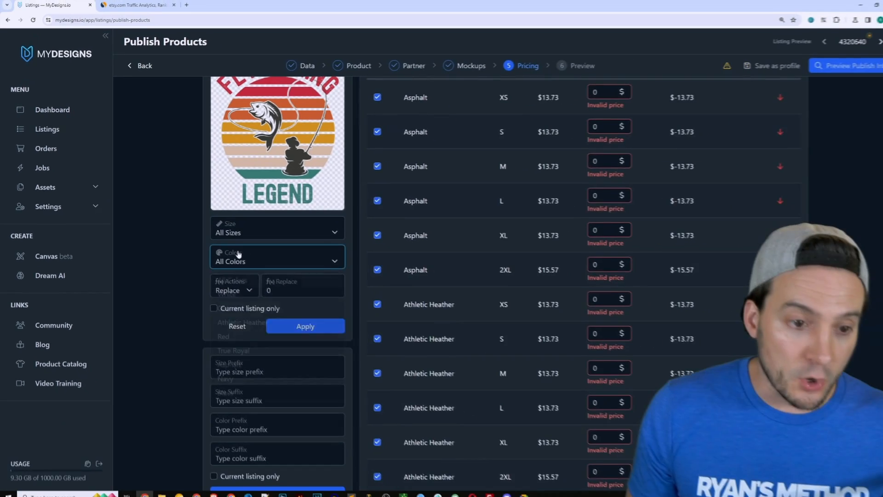
left_click(294, 288)
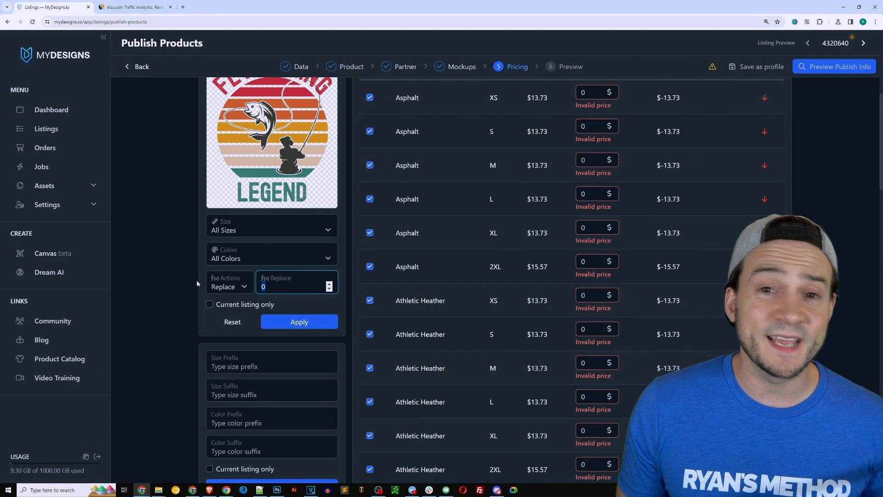
type("21.99")
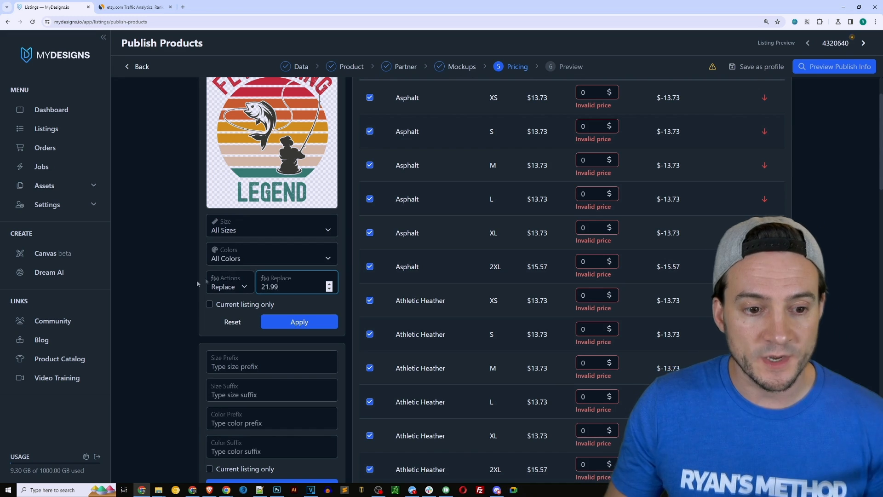
left_click(307, 324)
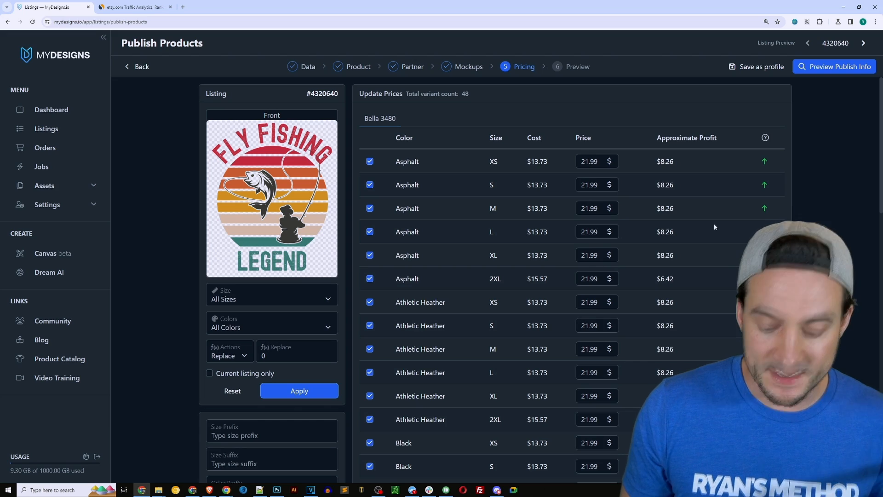
key("Print")
left_click_drag(359, 108, 784, 293)
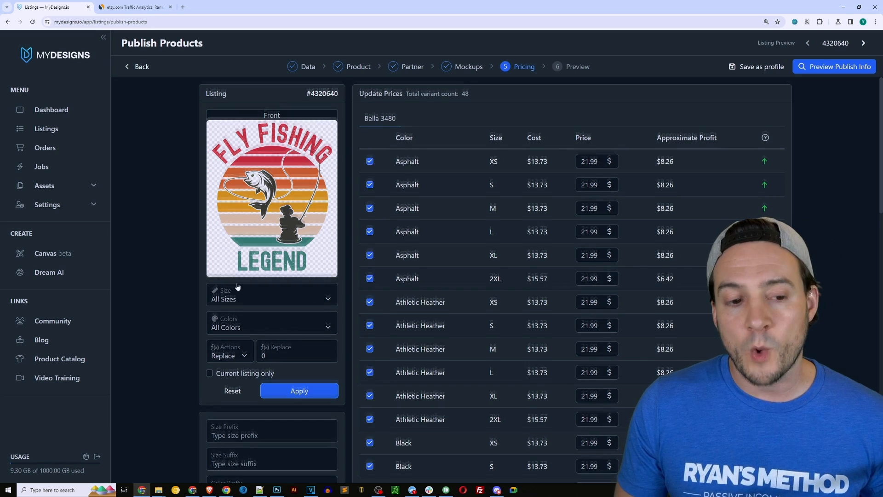
- Replace the price of size 2XL in all colors with 23.99 across the listings
scroll(238, 287, "down", 1)
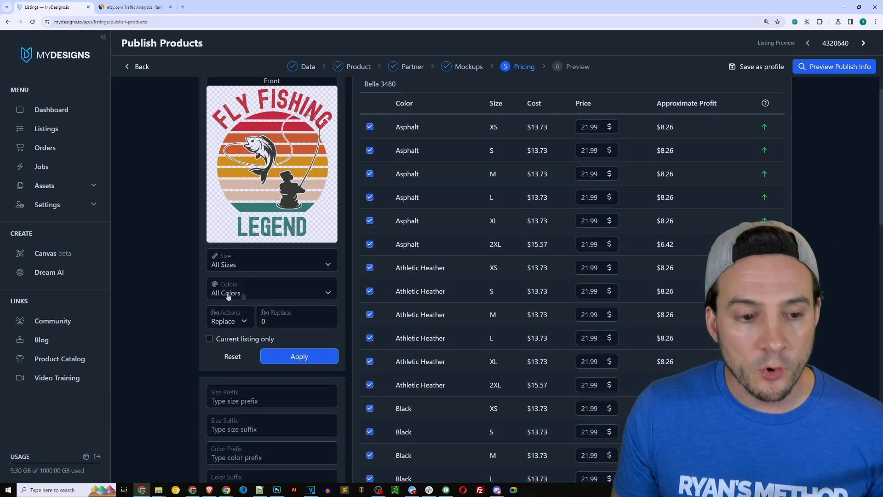
left_click(238, 266)
left_click(221, 365)
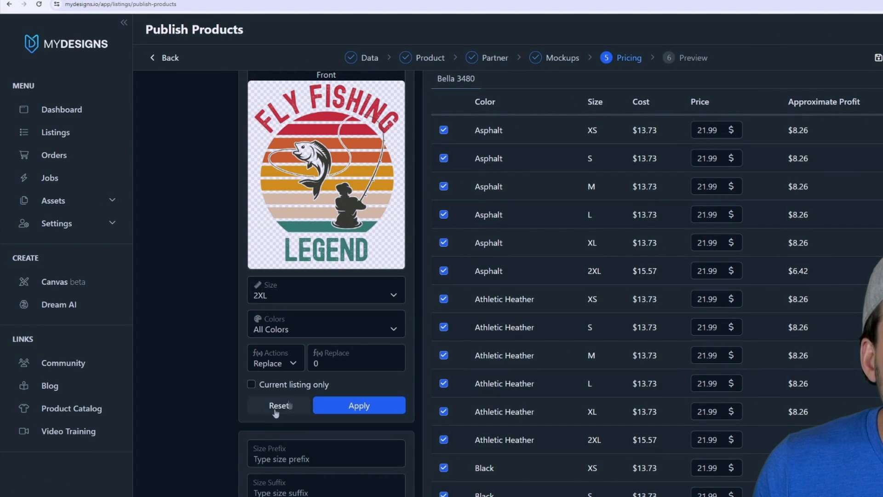
left_click_drag(334, 362, 243, 357)
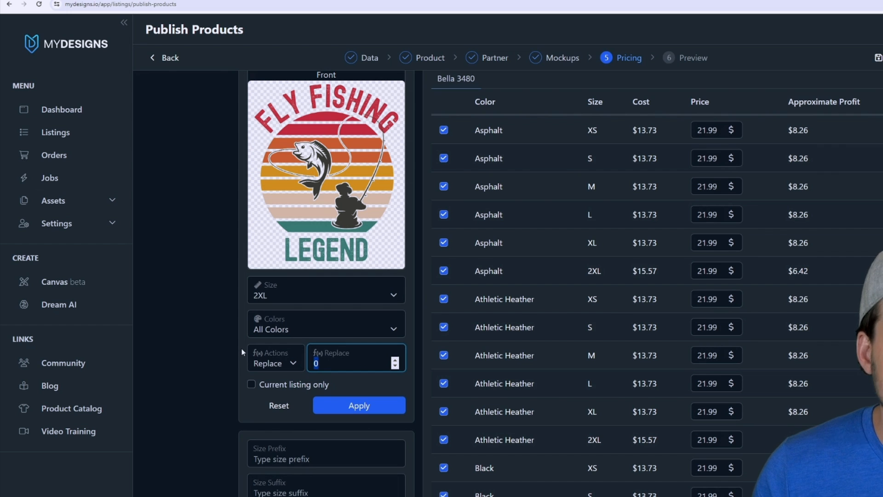
type("23.99")
left_click(360, 405)
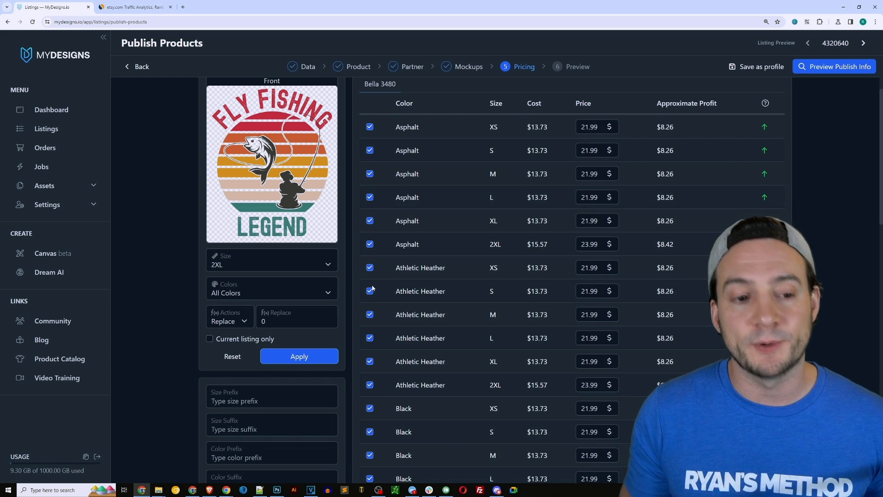
- Replace the price of the XS White variant with 15.99 across the listings
left_click(232, 266)
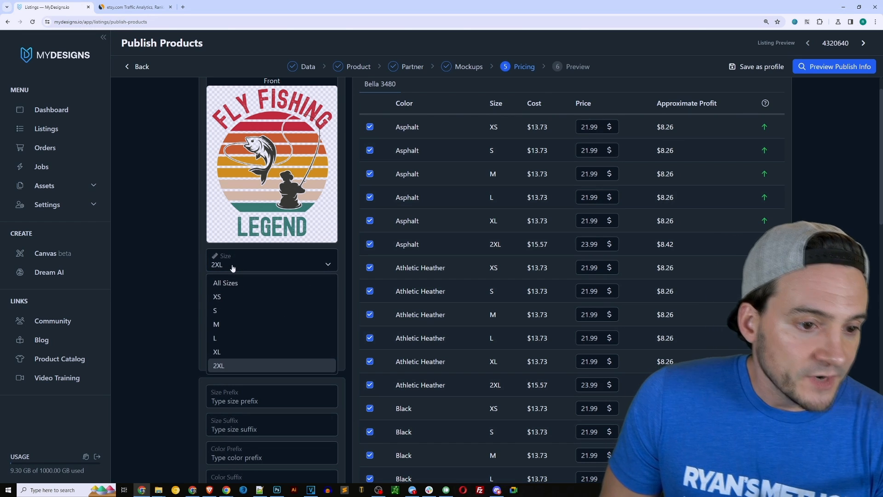
left_click(240, 300)
left_click(240, 292)
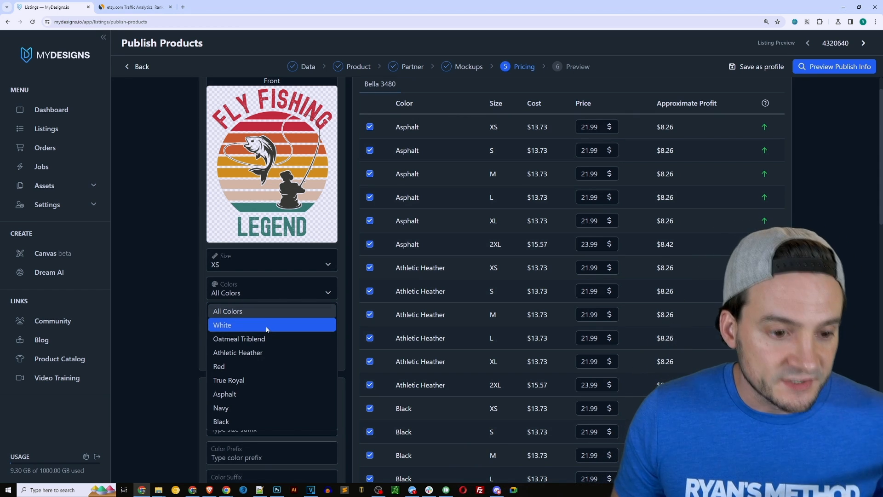
left_click(266, 325)
left_click(270, 324)
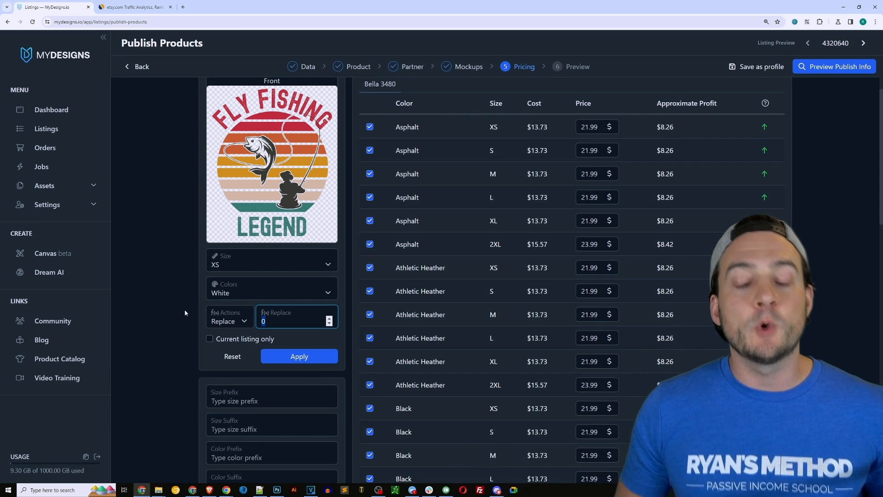
type("24.99")
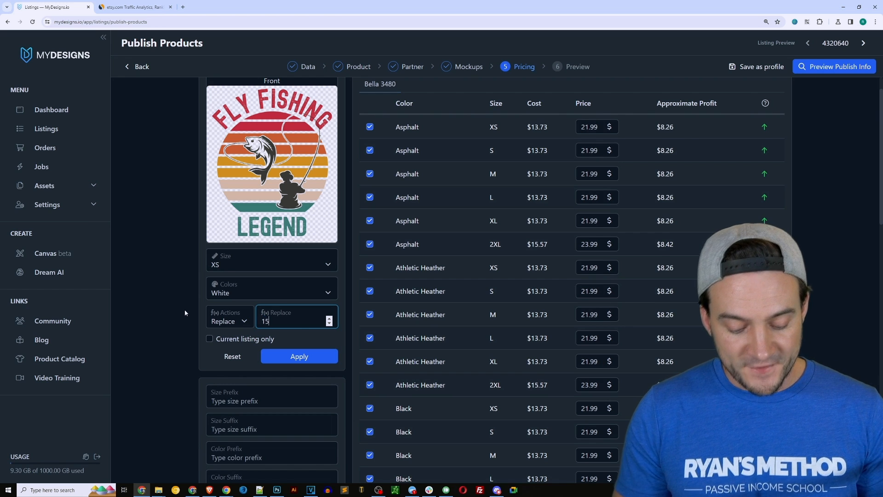
left_click(314, 360)
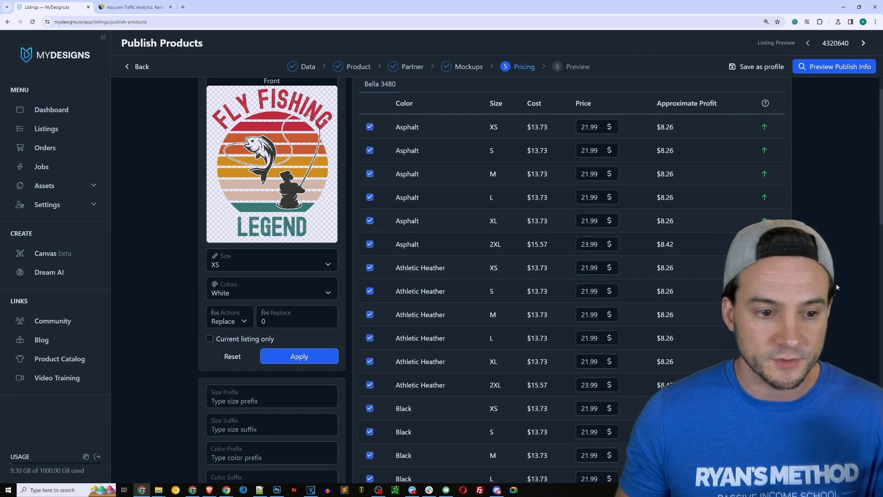
- Continue to the publish preview and review the mockups, titles, tags and price ranges of the listings
left_click(828, 67)
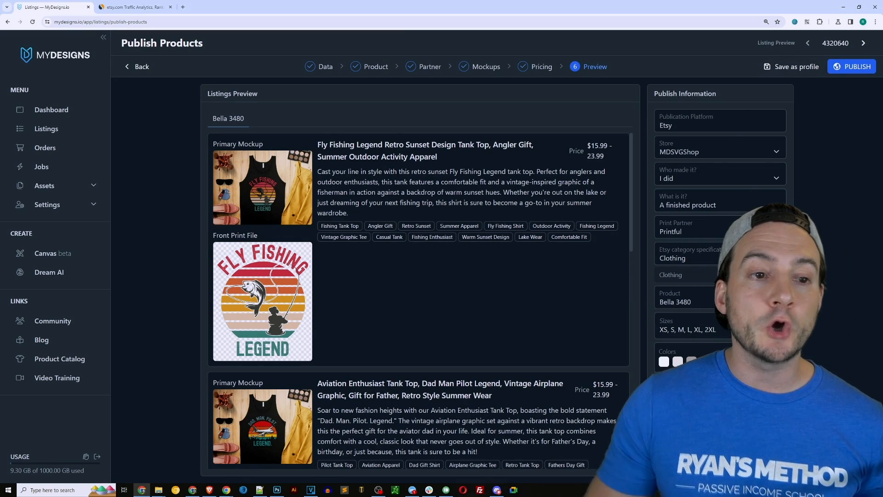
scroll(484, 219, "down", 10)
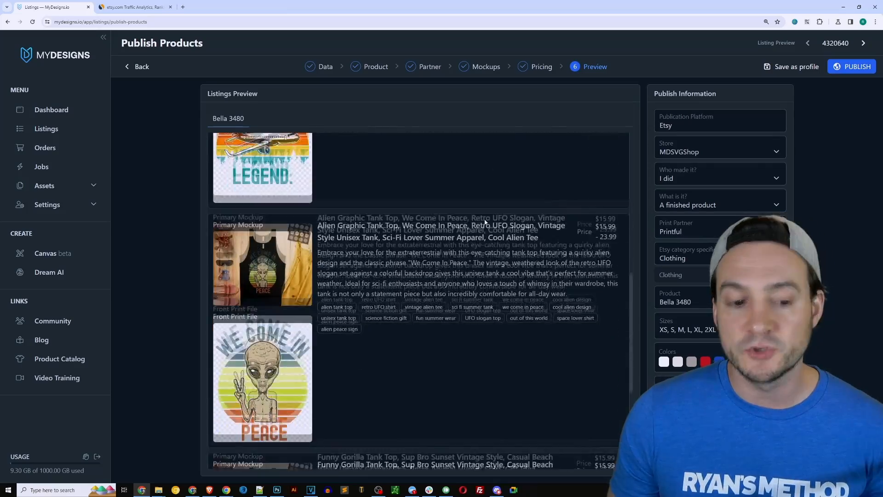
scroll(490, 213, "down", 3)
scroll(493, 242, "up", 4)
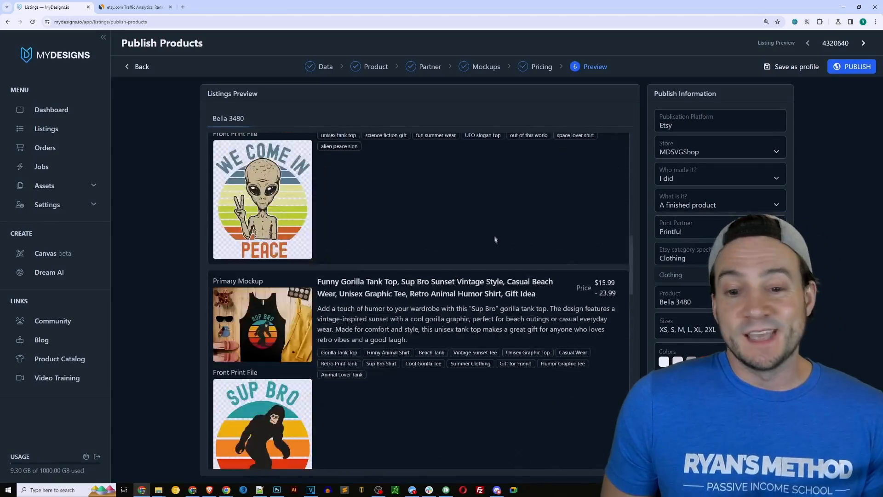
scroll(494, 243, "up", 6)
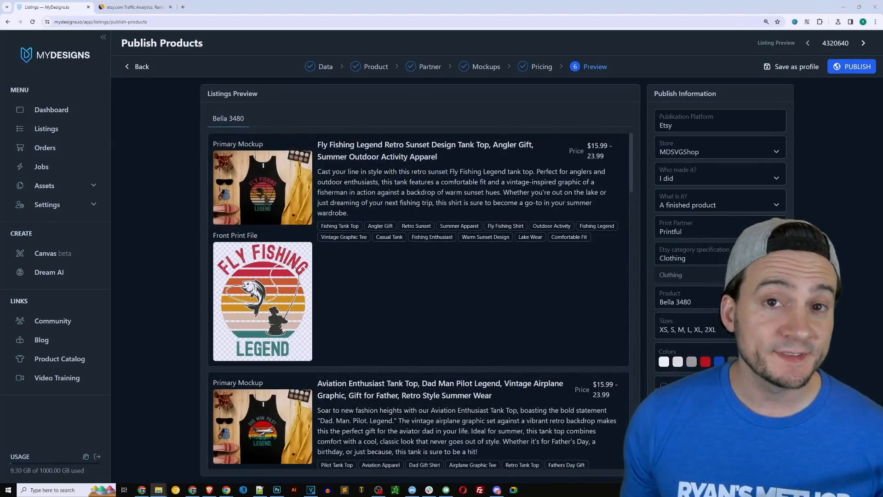